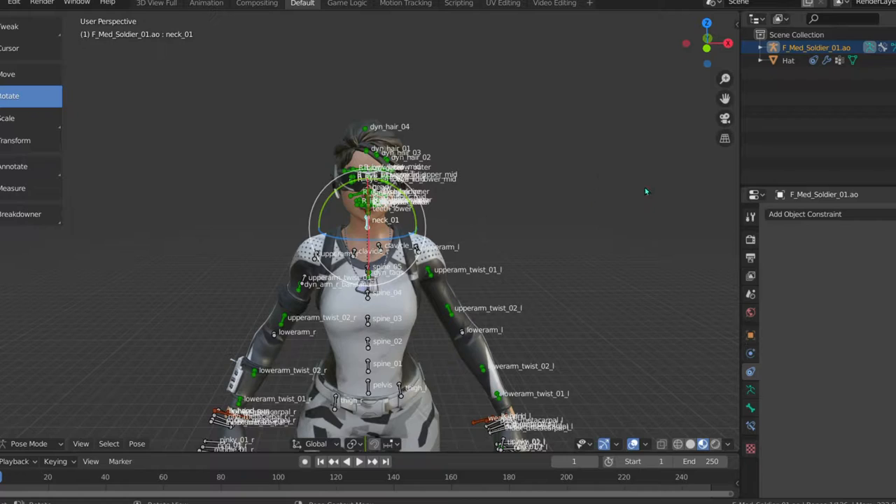
Step: Set the scene's render engine to Cycles
left_click(750, 216)
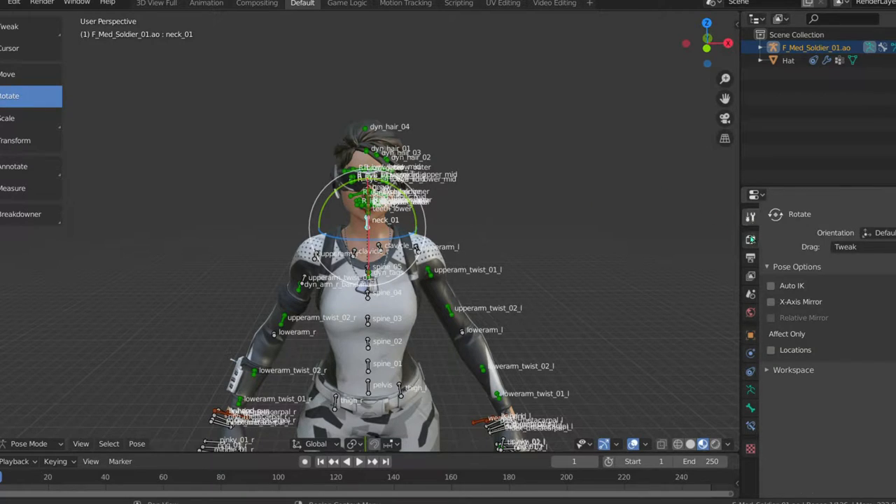
left_click(750, 239)
left_click(875, 214)
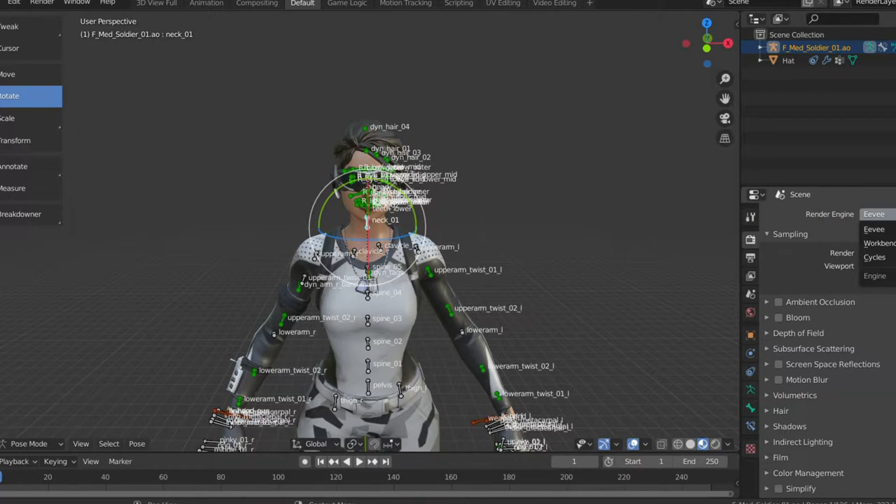
left_click(874, 256)
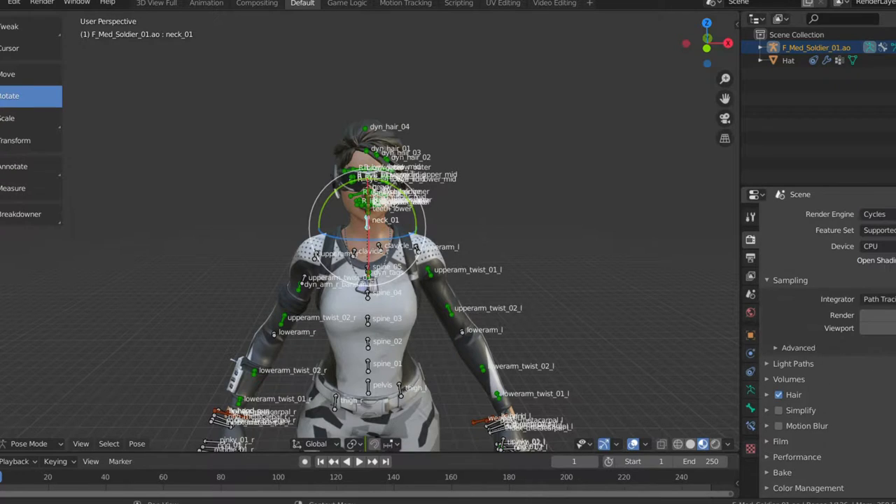
Step: Enter 128 as the number of render samples for Cycles
left_click(886, 315)
left_click(795, 316)
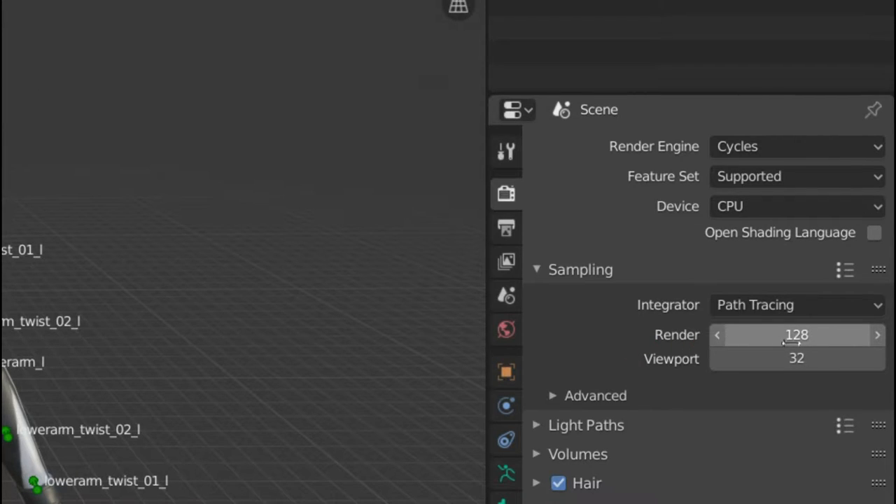
double_click(838, 334)
left_click_drag(809, 335, 693, 336)
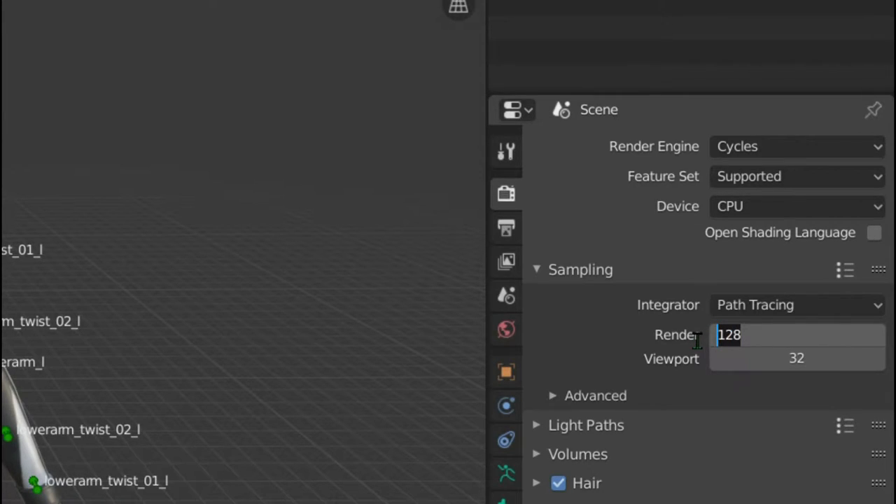
key("BackSpace")
type("1")
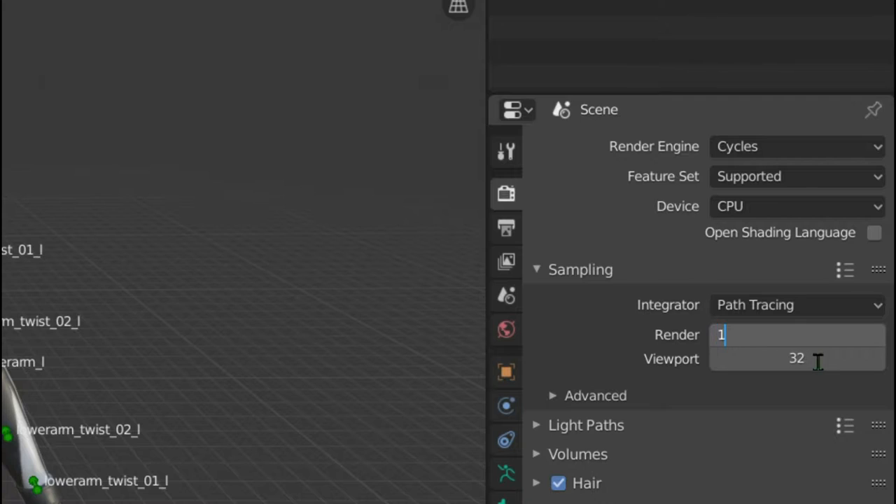
type("28")
key("Return")
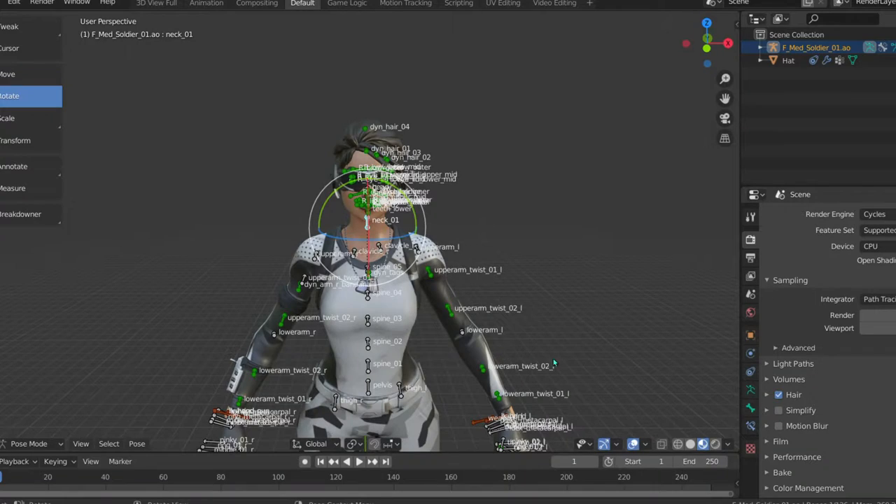
Step: Enlarge the timeline area and switch the character armature from Pose Mode to Object Mode
left_click_drag(459, 453, 364, 438)
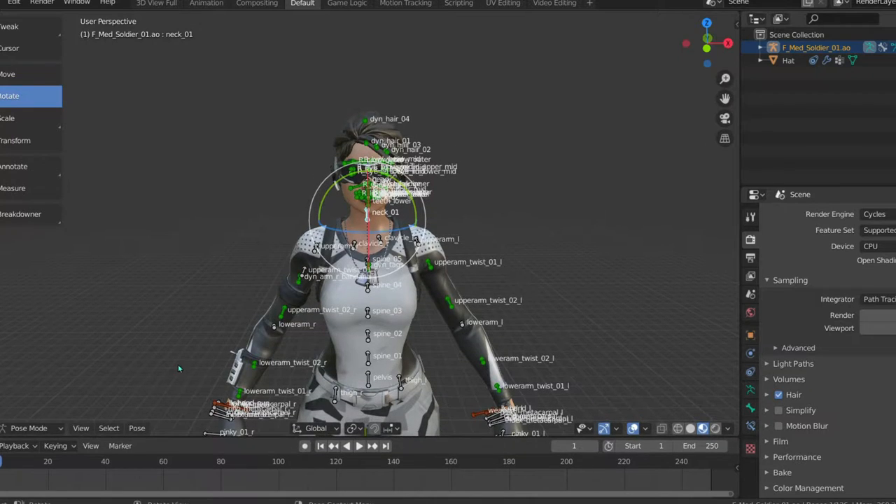
left_click(32, 428)
left_click(28, 420)
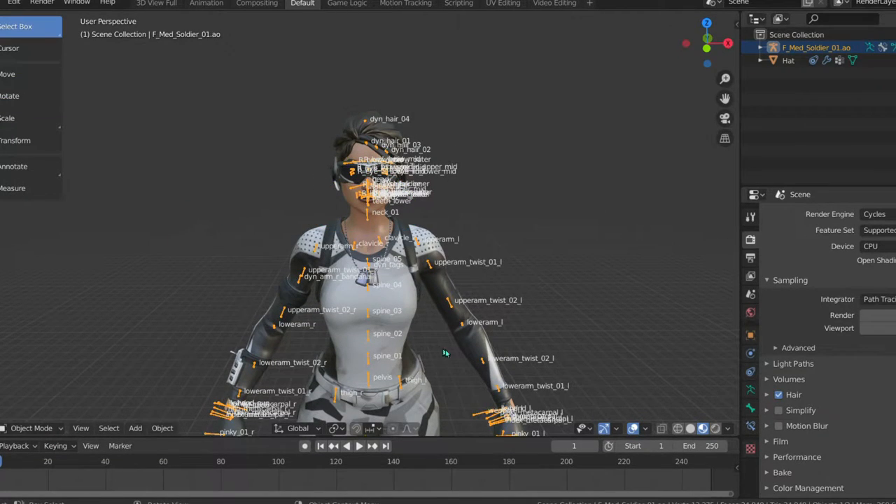
Step: Add a camera to the scene
scroll(443, 352, "down", 5)
scroll(359, 369, "up", 2)
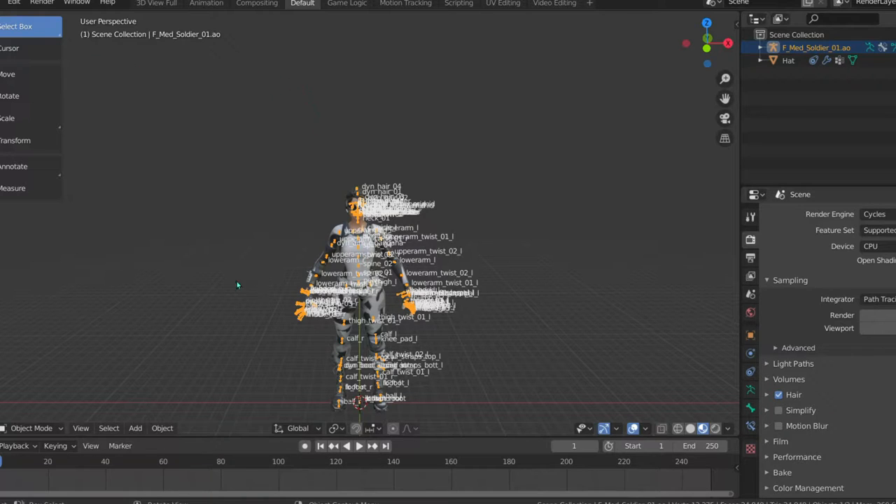
left_click(135, 428)
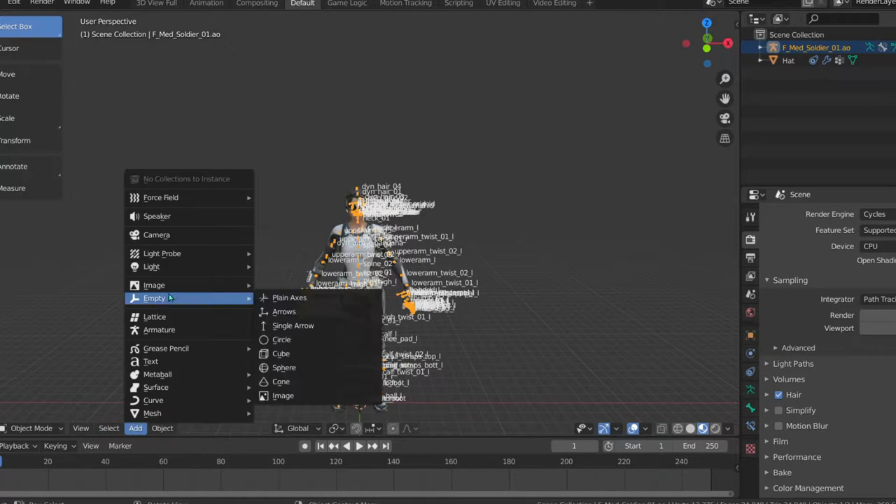
left_click(176, 235)
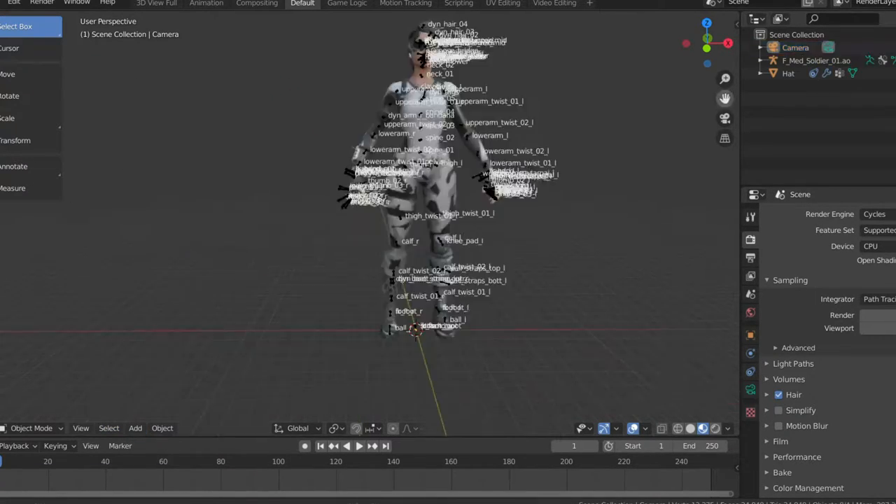
Step: Select the new camera at the character's feet and scale it up to about the width of the legs
left_click_drag(732, 84, 722, 110)
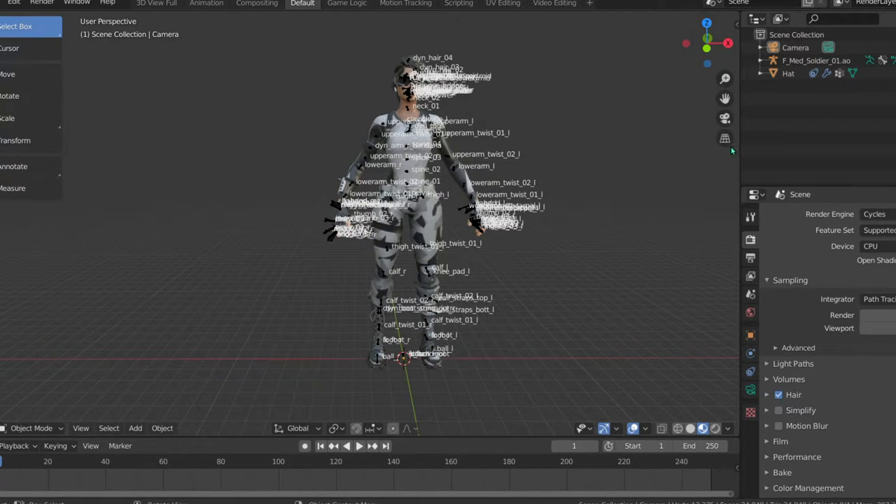
left_click(790, 47)
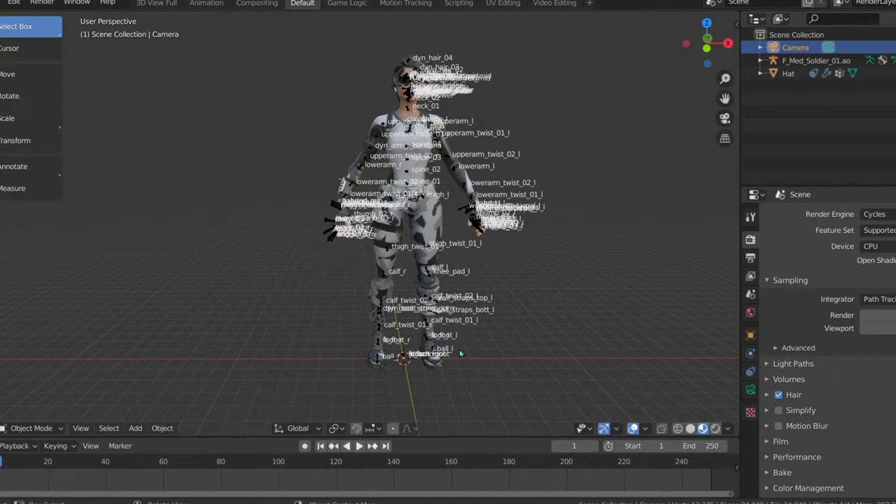
key("s")
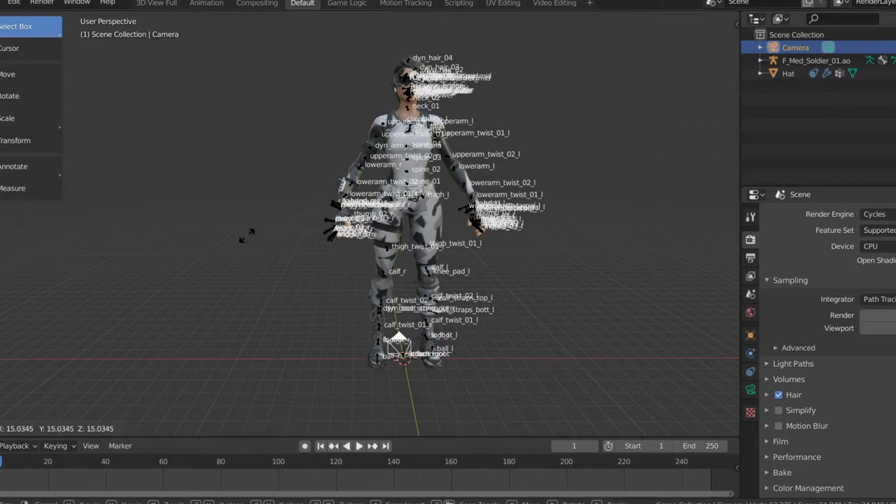
left_click(728, 266)
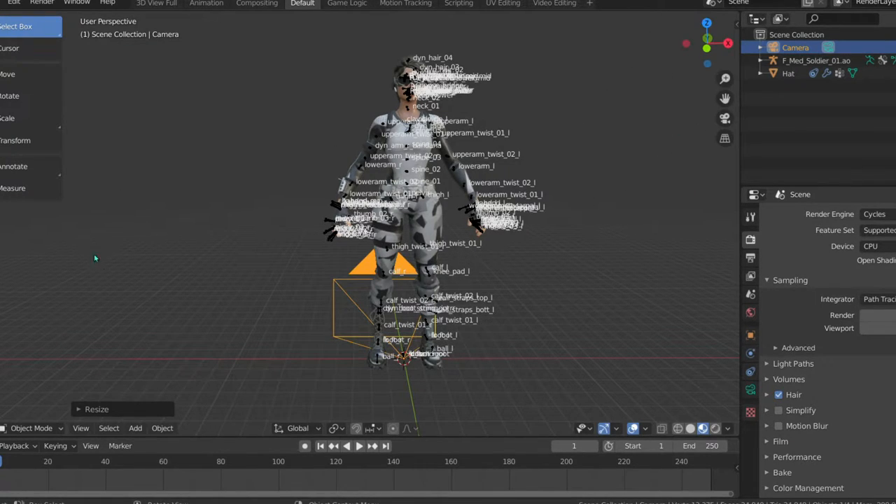
Step: Move the camera forward along the Y axis, out in front of the character
left_click(30, 77)
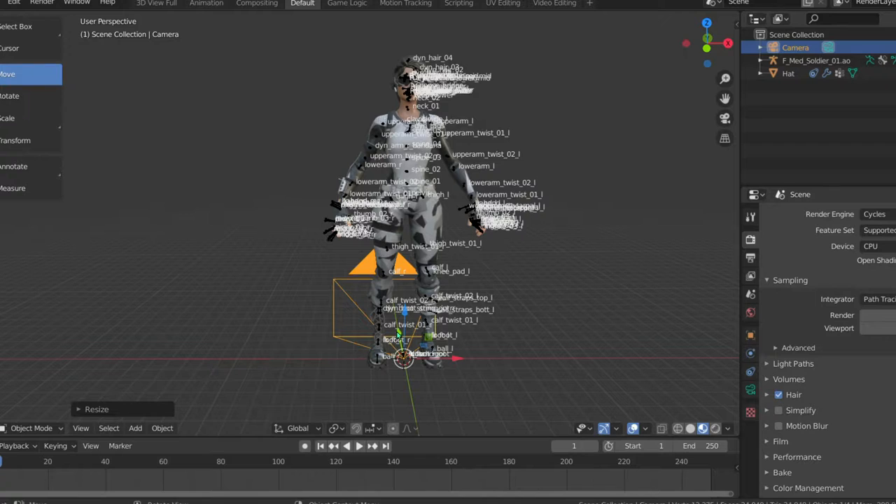
left_click_drag(707, 43, 728, 45)
left_click_drag(462, 315, 445, 337)
left_click_drag(425, 306, 619, 382)
Step: Raise the camera along the Z axis to the character's head height
left_click_drag(701, 49, 602, 47)
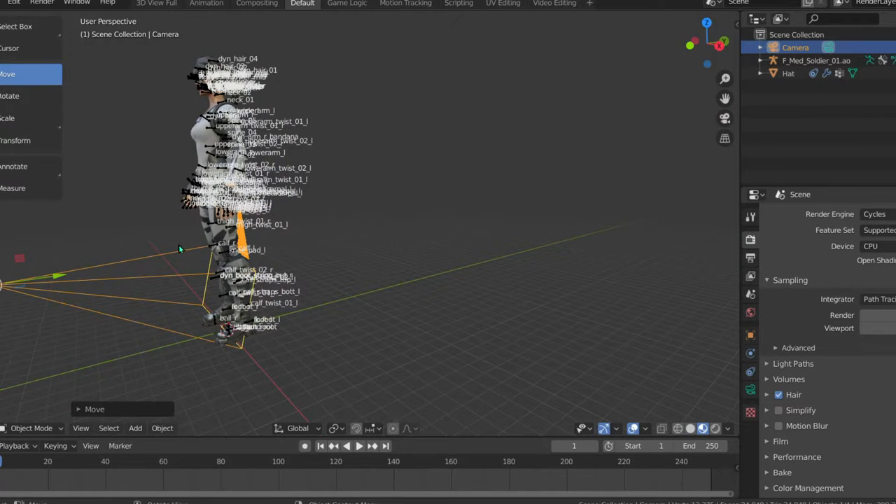
scroll(60, 276, "down", 3)
left_click_drag(132, 208, 131, 87)
left_click_drag(708, 42, 623, 45)
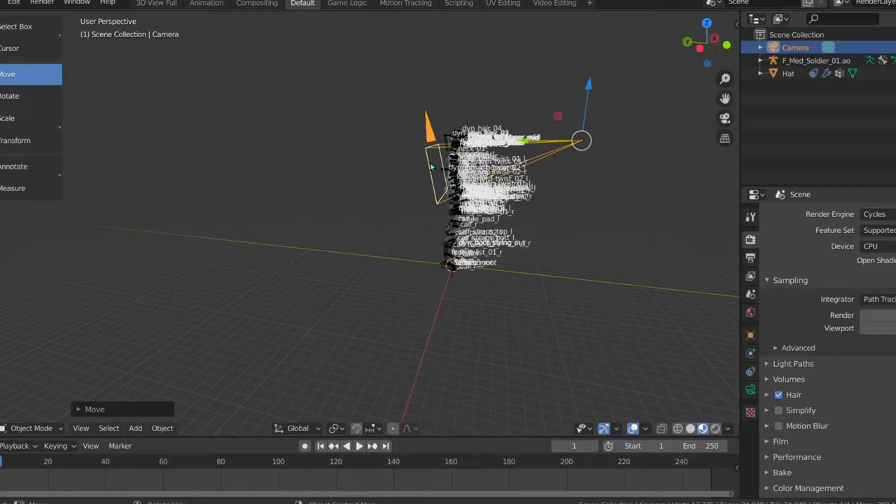
key("r")
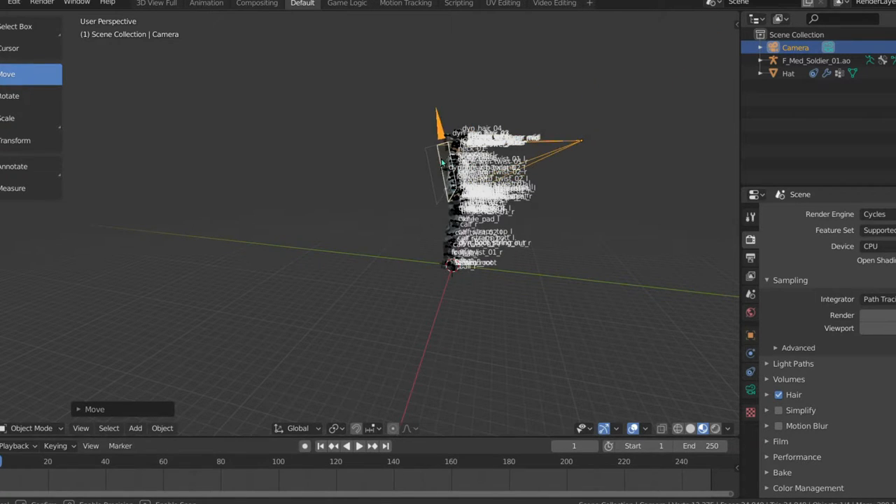
key("g")
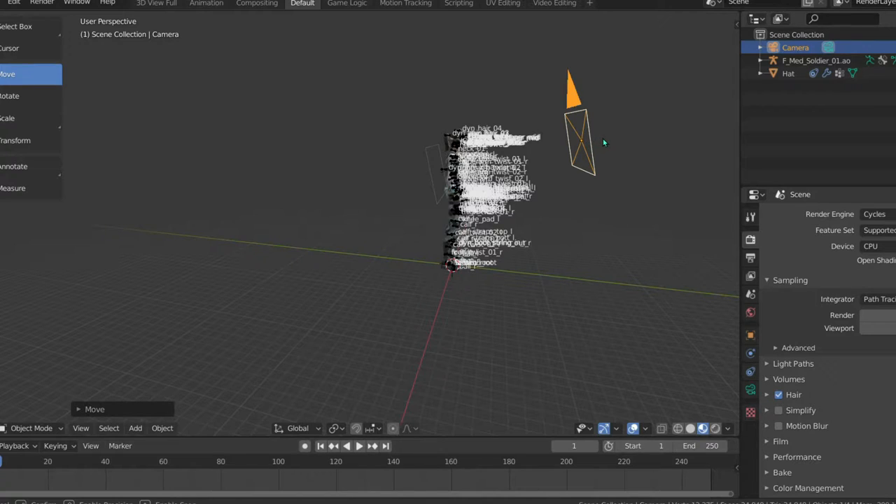
key("r")
left_click_drag(176, 139, 422, 122)
Step: Scale the camera down and reposition it farther out in front of the character at head height
key("s")
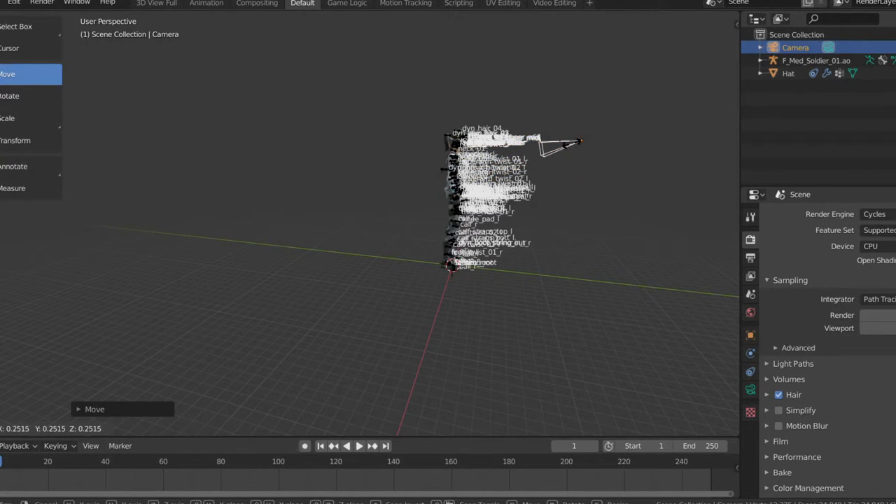
left_click(570, 144)
left_click_drag(706, 45, 602, 28)
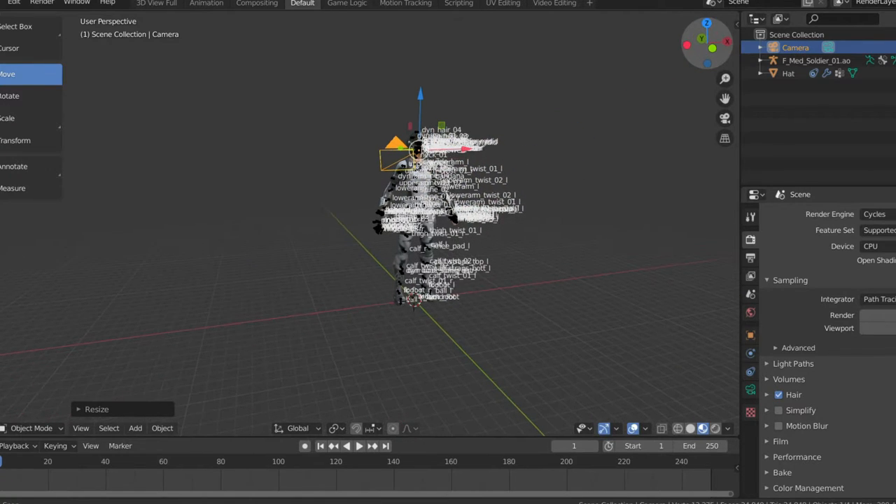
left_click(465, 149)
left_click(400, 165)
left_click_drag(464, 149, 530, 147)
left_click_drag(693, 58, 460, 164)
left_click_drag(704, 43, 599, 121)
left_click_drag(273, 166, 373, 166)
Step: Examine the camera's placement relative to the character from several angles
scroll(569, 110, "up", 5)
left_click_drag(725, 99, 668, 181)
left_click_drag(707, 44, 506, 25)
scroll(638, 102, "up", 3)
left_click_drag(725, 99, 770, 172)
left_click_drag(708, 43, 535, 431)
scroll(719, 81, "up", 1)
left_click_drag(725, 98, 593, 43)
scroll(679, 121, "up", 3)
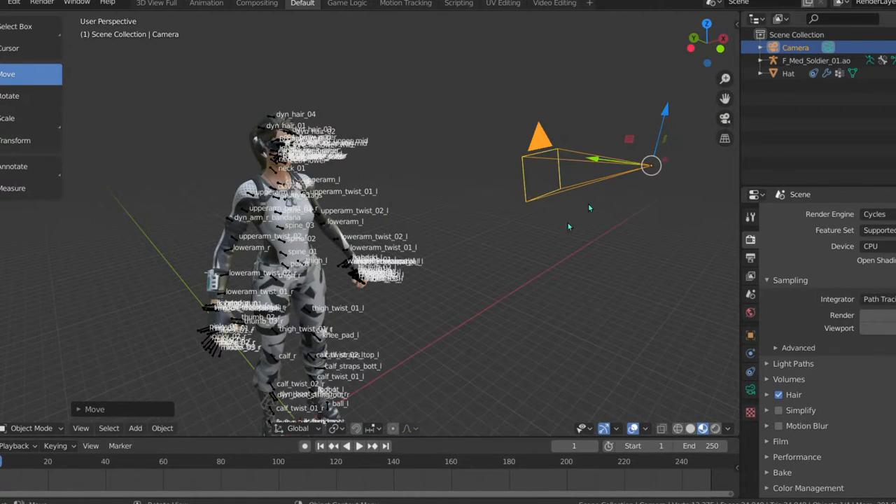
Step: Add a Shading workspace and show the whole character with the camera in its viewport
left_click(592, 5)
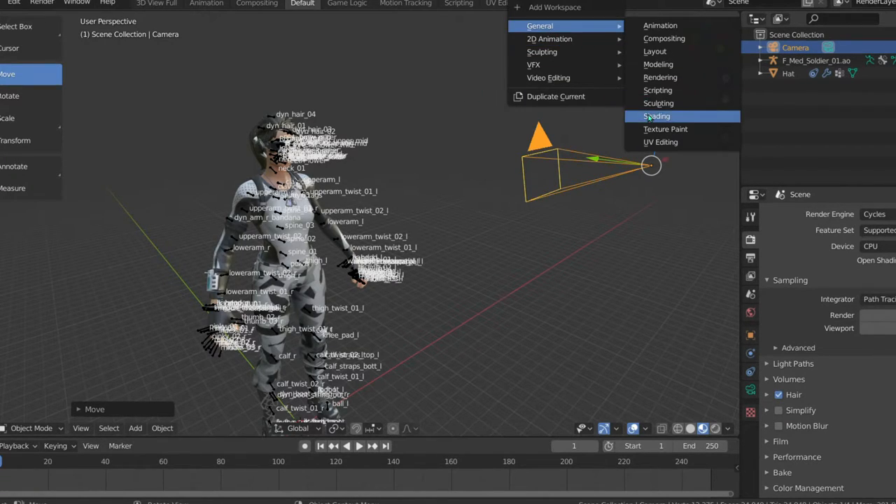
left_click(648, 117)
scroll(455, 199, "down", 5)
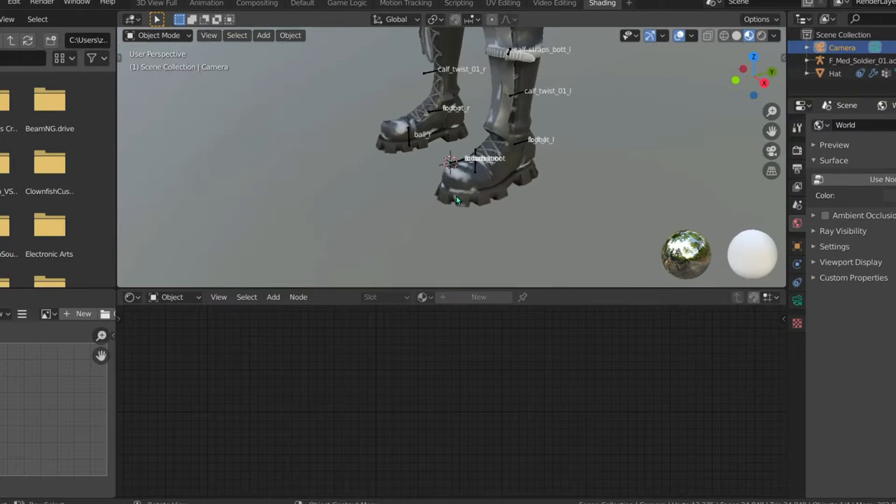
scroll(455, 199, "down", 3)
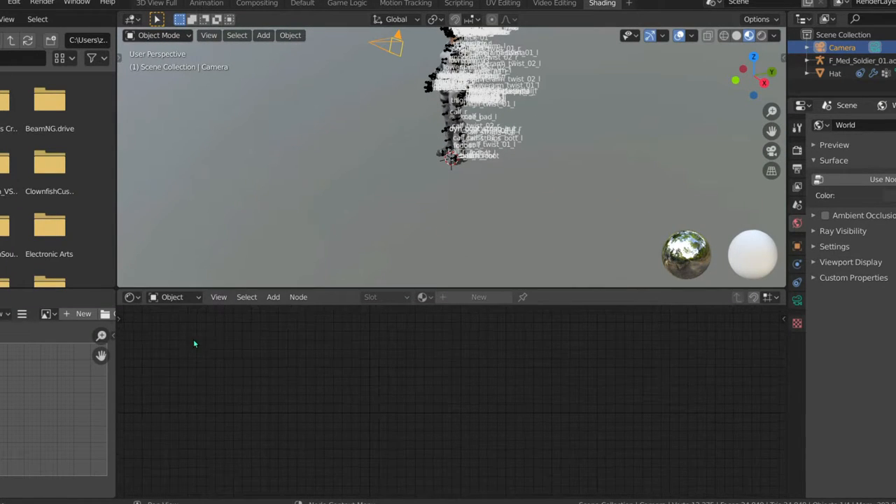
Step: Set the shader editor to the World shader and enable Use Nodes
left_click(273, 297)
left_click(298, 297)
left_click(176, 297)
left_click(202, 331)
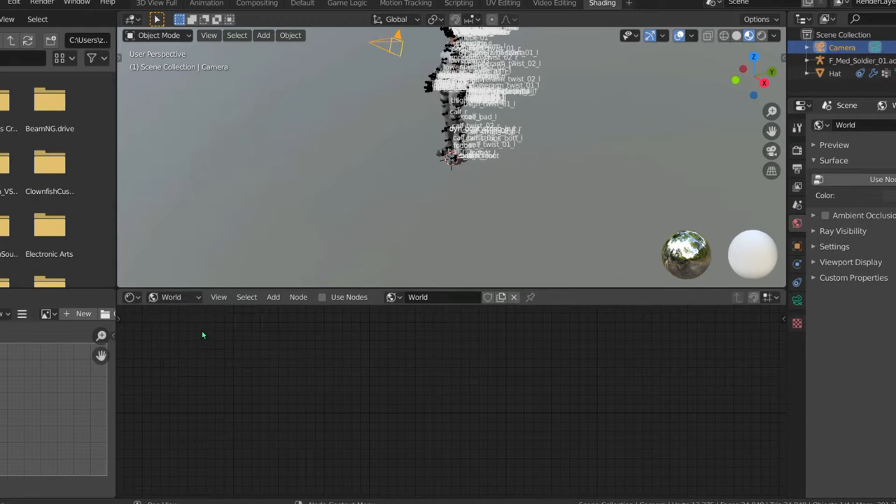
left_click(322, 298)
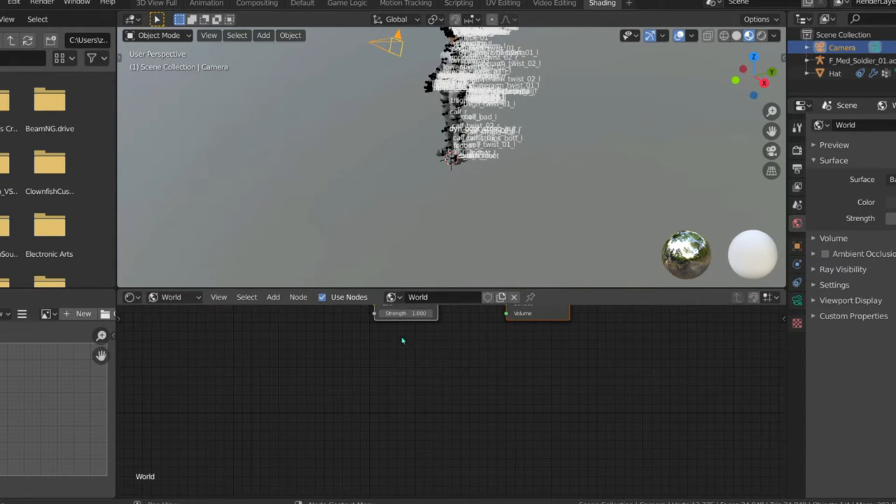
Step: Arrange the Background and World Output nodes side by side in the middle of the node editor
left_click_drag(505, 335, 504, 374)
scroll(492, 366, "down", 9)
scroll(480, 362, "up", 6)
left_click_drag(519, 308, 523, 357)
left_click_drag(415, 307, 405, 359)
scroll(401, 379, "up", 2)
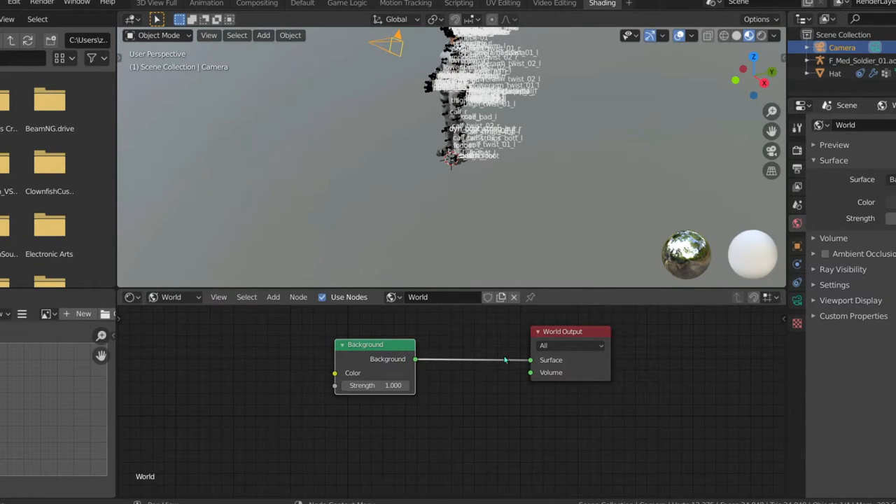
Step: Find the Environment Texture node and add it to the World node tree beside the Background node
left_click(273, 298)
left_click(280, 311)
type("en")
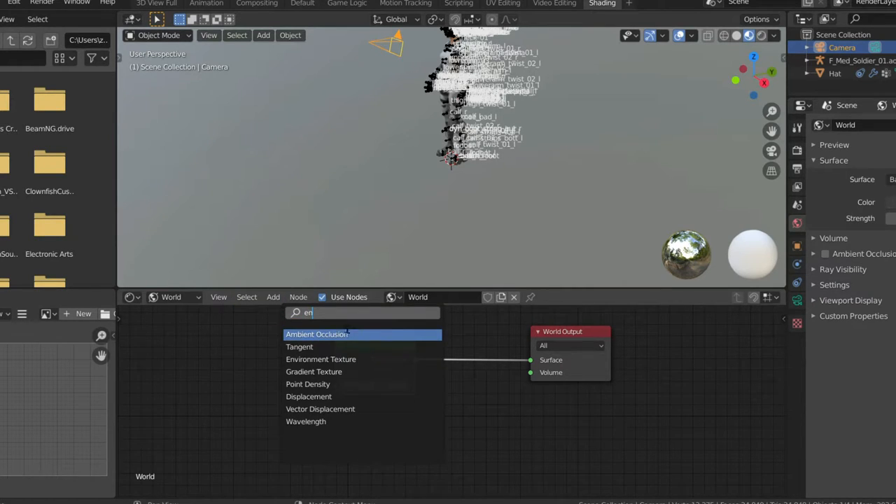
left_click(378, 354)
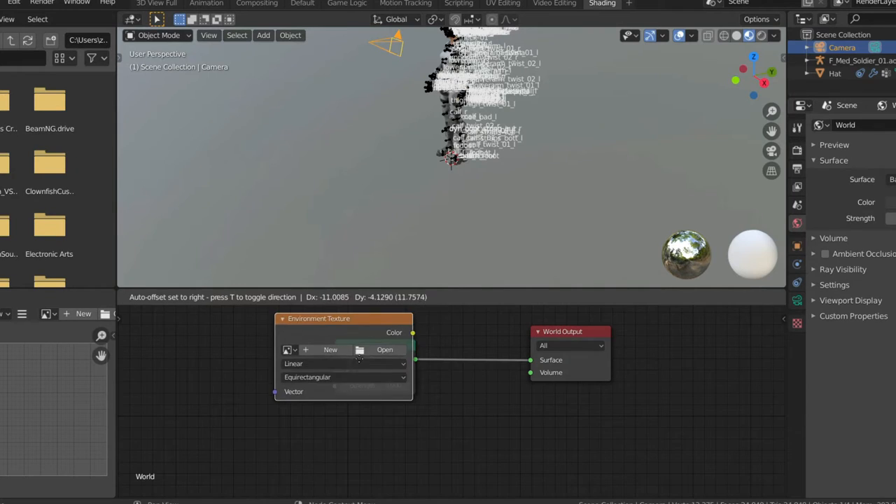
left_click(283, 357)
left_click_drag(290, 348, 331, 376)
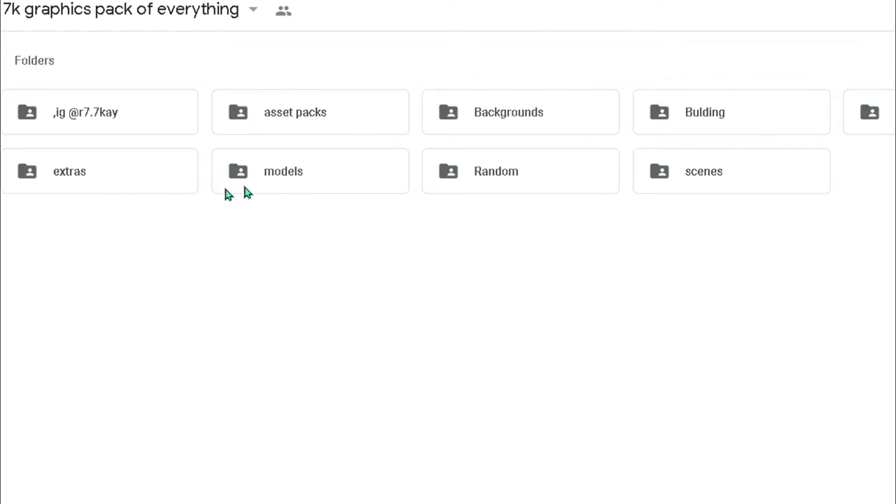
Step: Switch to the 7k graphics pack of everything in Google Drive and open the fortnite effects folder inside extras
double_click(119, 180)
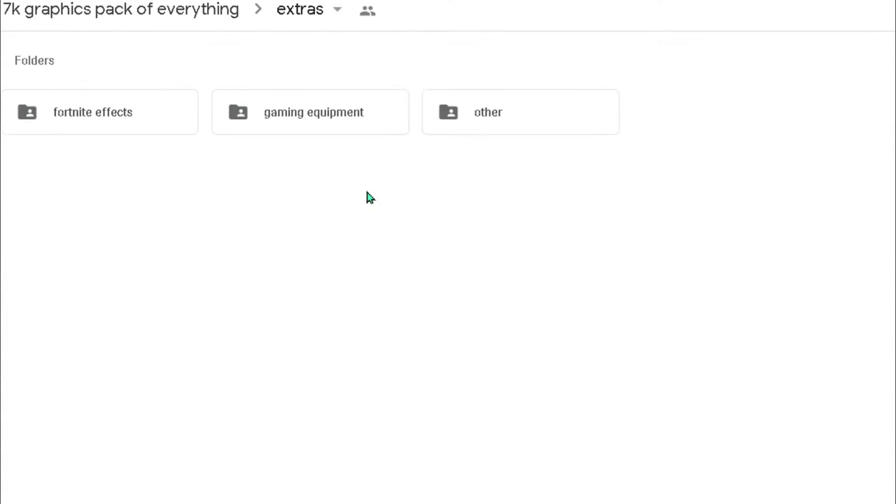
double_click(124, 130)
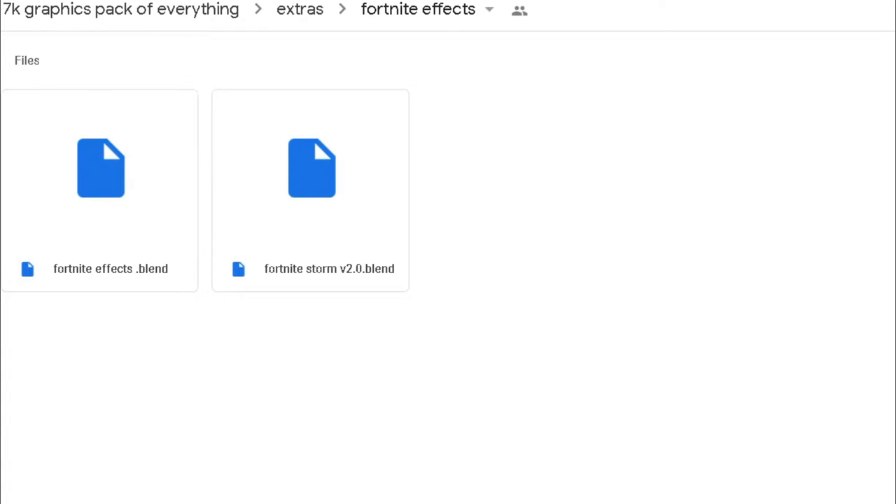
Step: Browse the other folder inside extras and the Mega Folder inside asset packs in Google Drive
key("alt+Left")
double_click(476, 112)
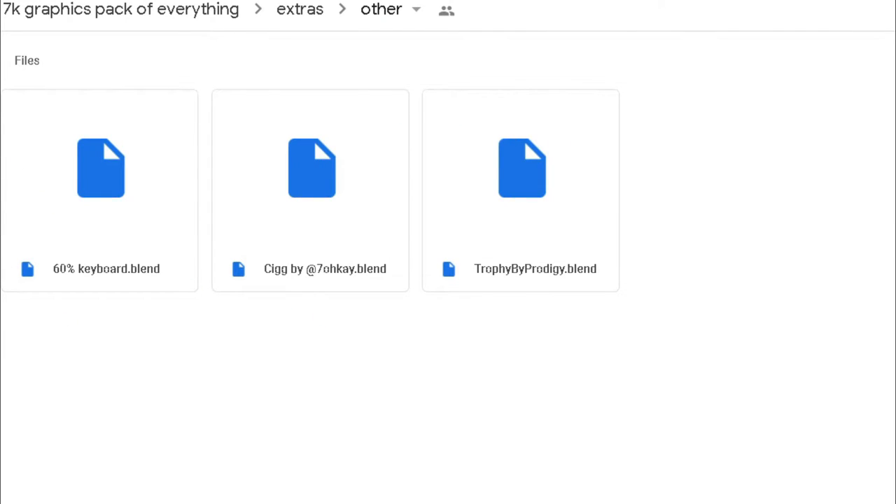
key("alt+Left")
key("alt+Left")
double_click(304, 124)
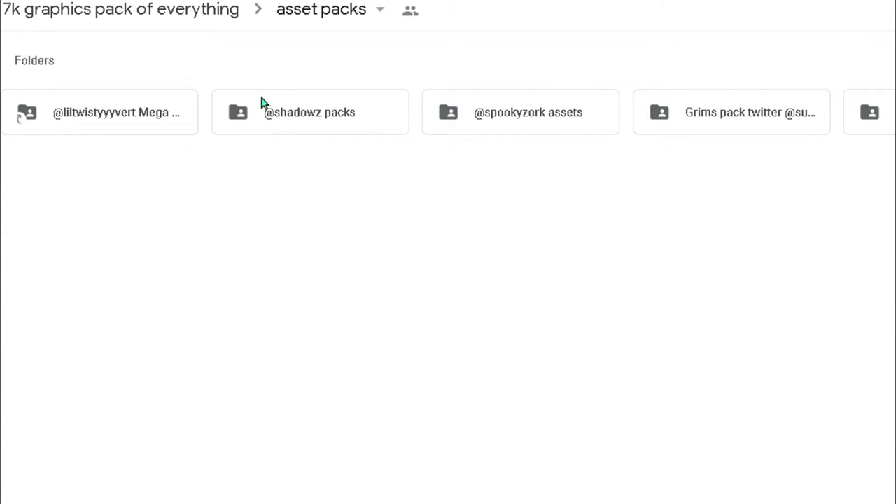
double_click(87, 128)
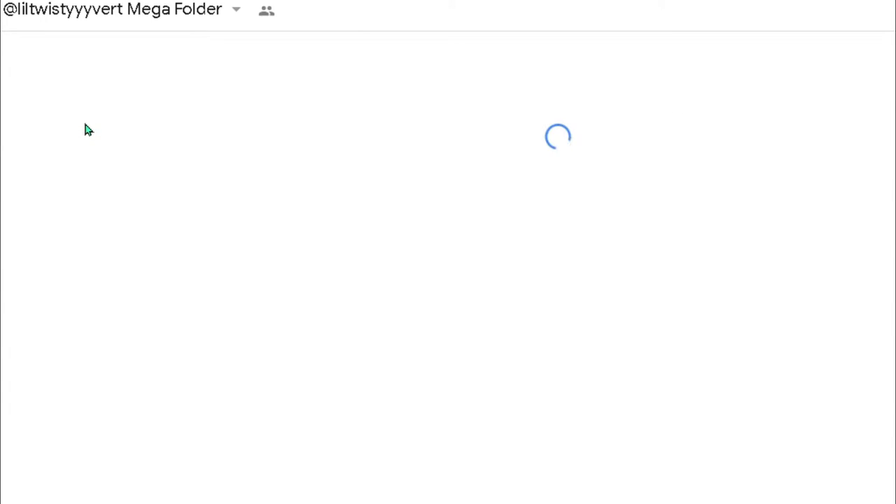
double_click(89, 234)
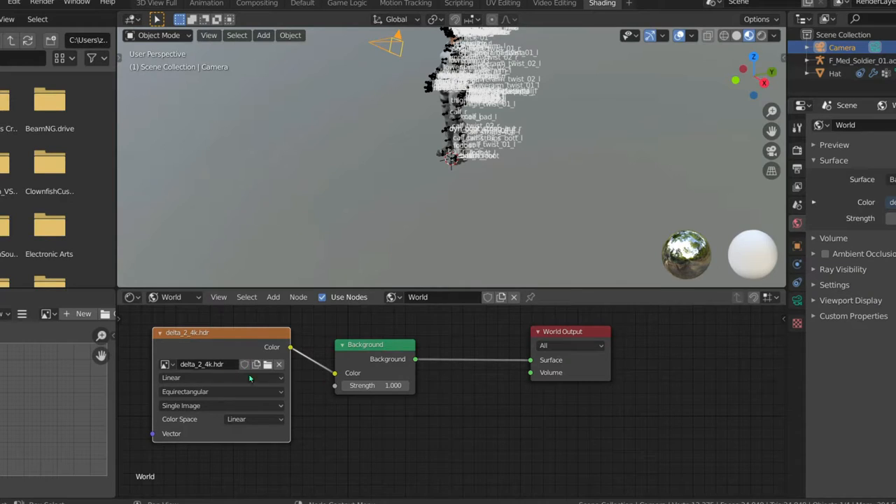
Step: Switch back to Blender, render the image with the delta_2_4k.hdr world environment, and close the render result
left_click(488, 424)
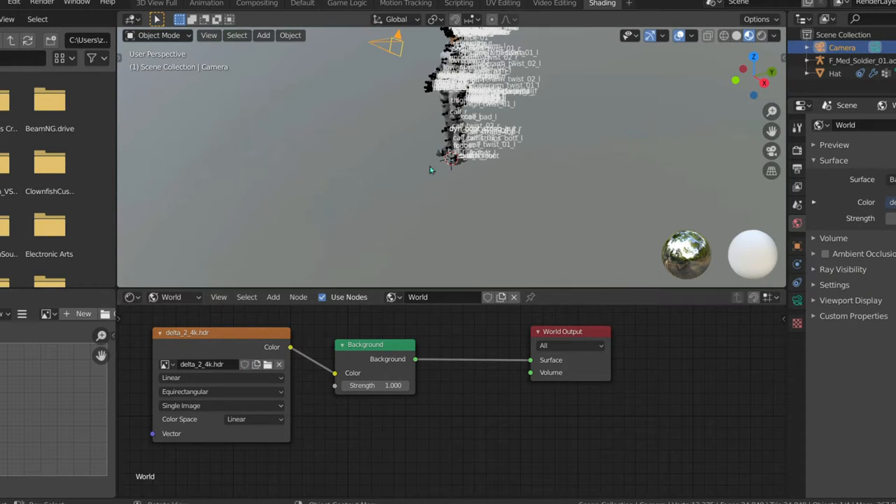
left_click(42, 3)
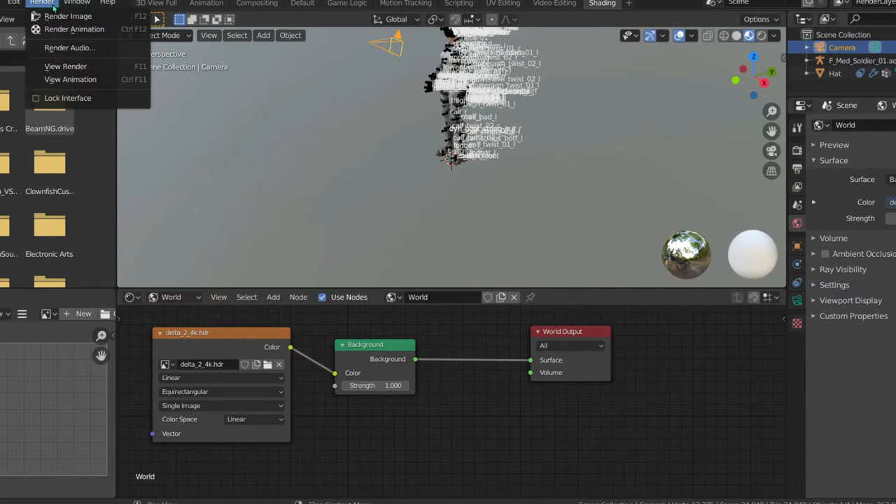
left_click(59, 15)
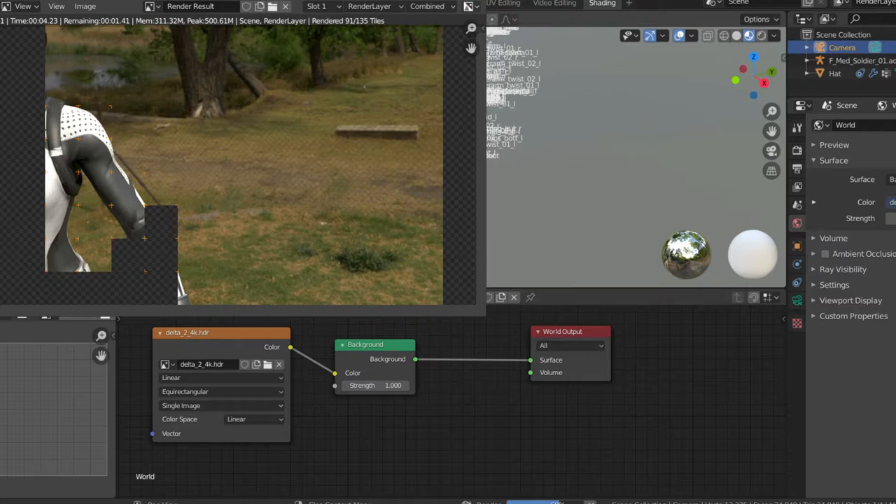
left_click(470, 2)
Step: Enable Transparent in the Film settings of the render properties
left_click(797, 321)
left_click(796, 306)
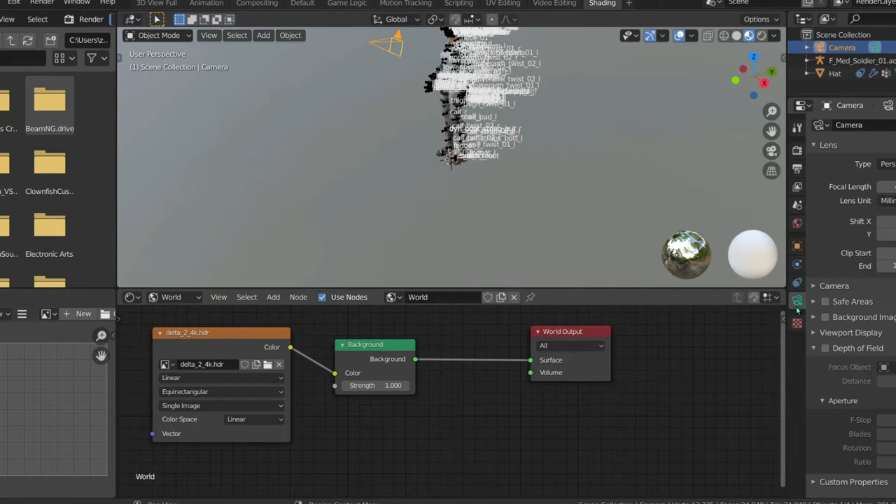
left_click(796, 150)
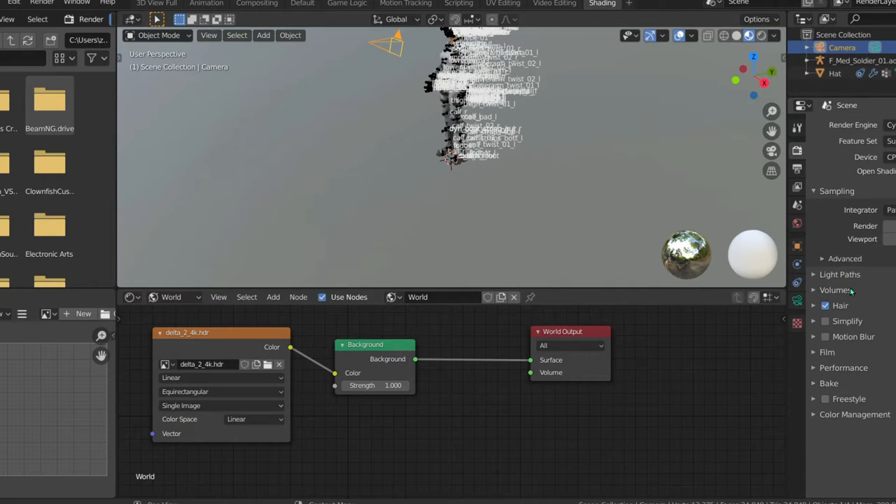
left_click(829, 352)
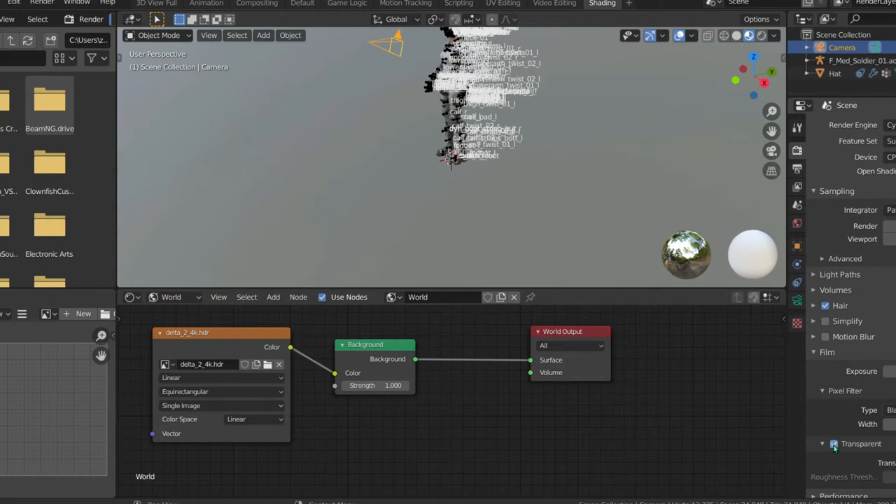
Step: Render the image again with the transparent film background and close the render result
left_click(42, 3)
left_click(55, 20)
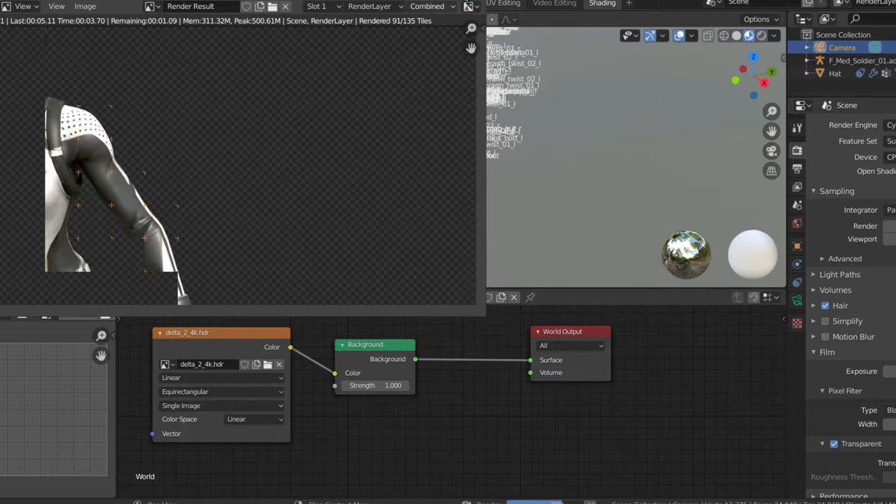
left_click(469, 2)
Step: Switch to the Default workspace for posing the character
scroll(683, 106, "up", 4)
left_click_drag(769, 132, 154, 58)
left_click_drag(754, 75, 795, 70)
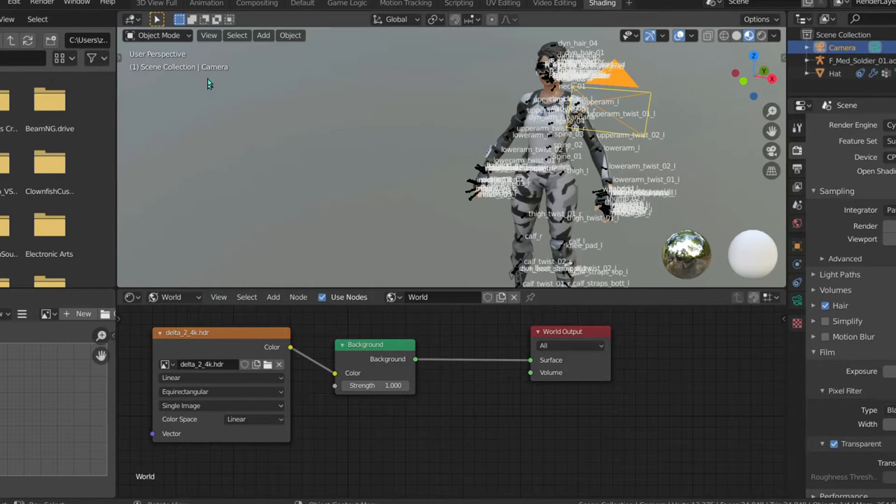
left_click(306, 3)
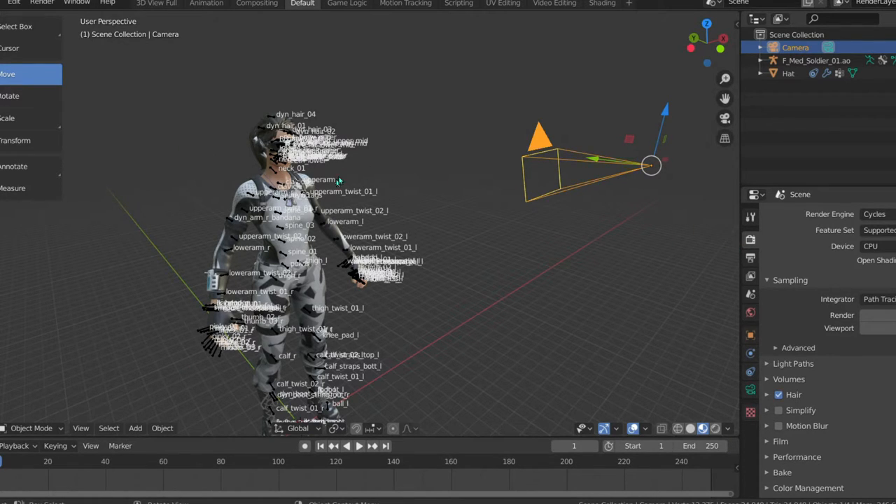
Step: Select the character's F_Med_Soldier_01.ao armature by a face bone and put it in Pose Mode
scroll(336, 182, "up", 7)
scroll(658, 121, "down", 3)
scroll(732, 93, "down", 2)
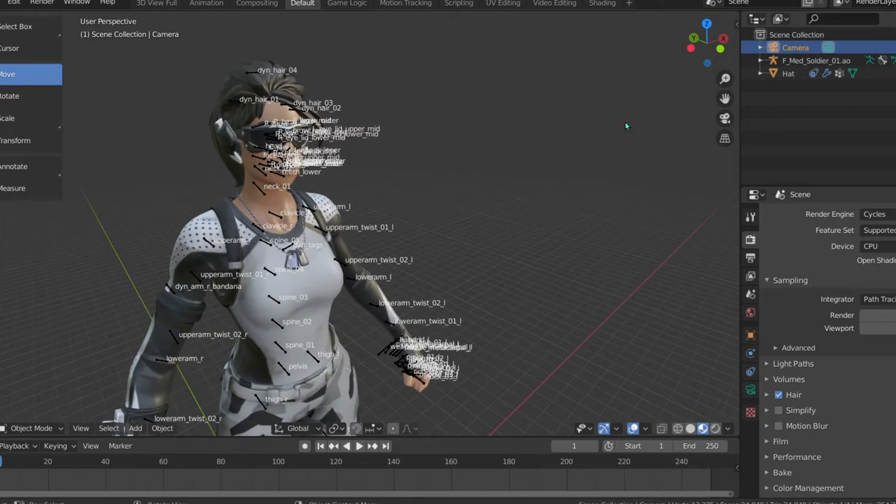
scroll(644, 123, "up", 6)
left_click_drag(708, 47, 667, 46)
left_click_drag(725, 98, 175, 212)
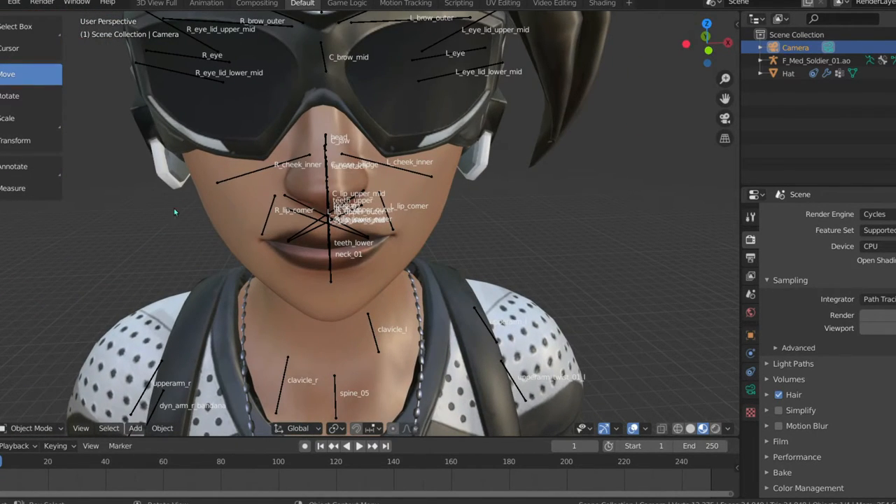
left_click(265, 243)
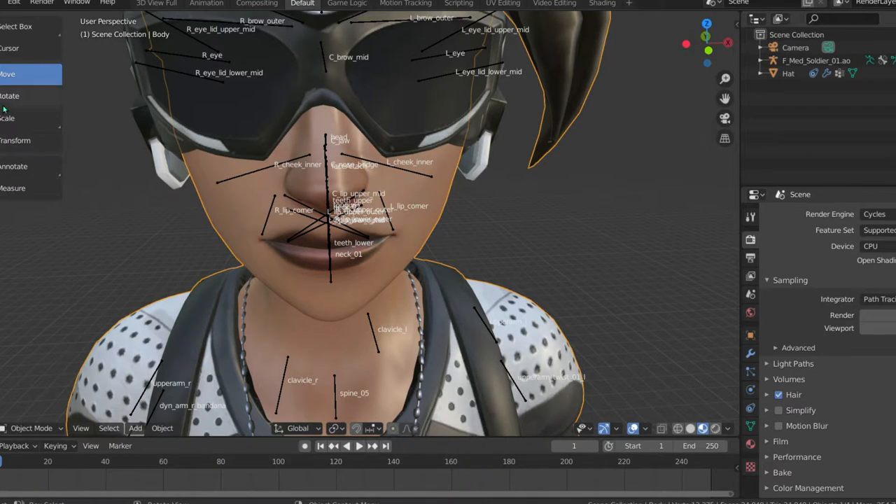
left_click(28, 96)
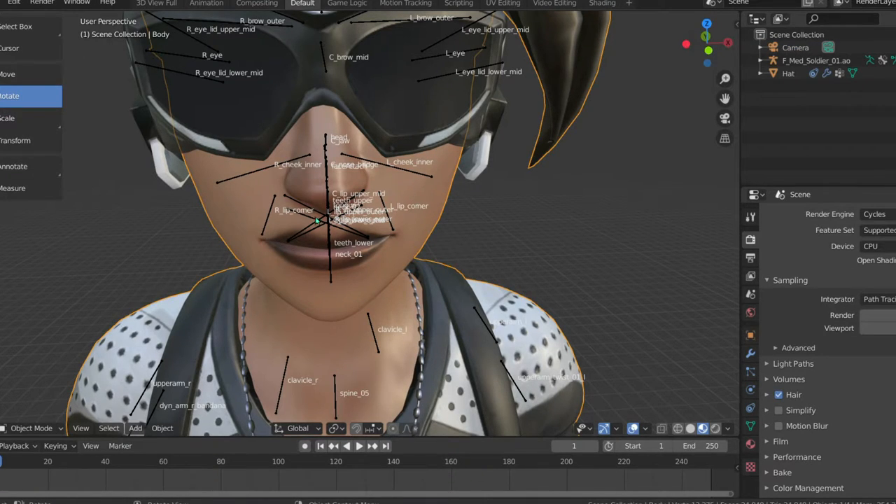
left_click(28, 73)
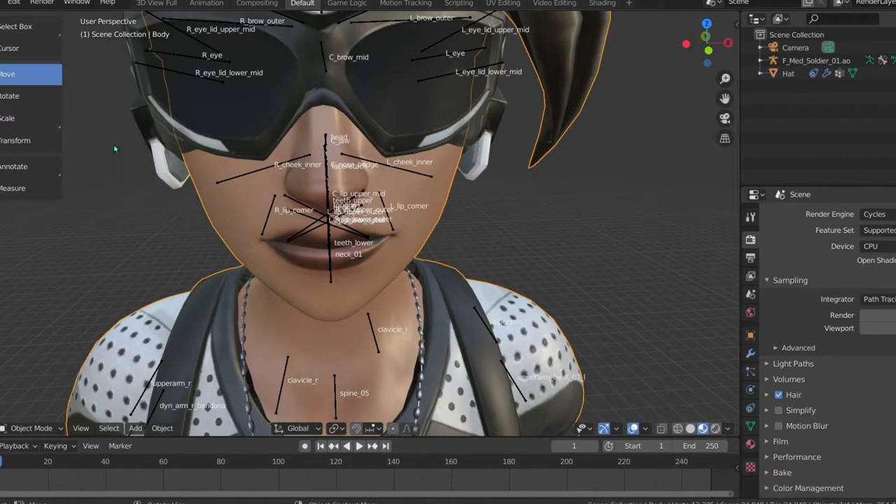
left_click(264, 240)
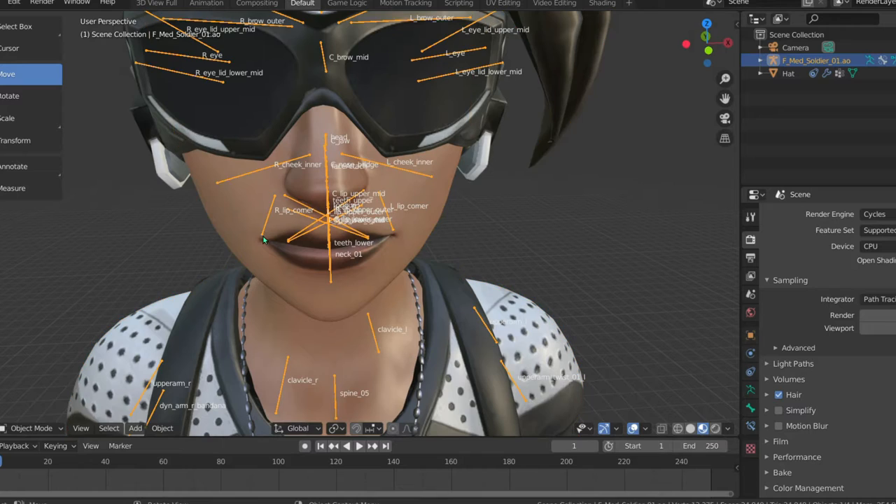
left_click(35, 428)
left_click(32, 385)
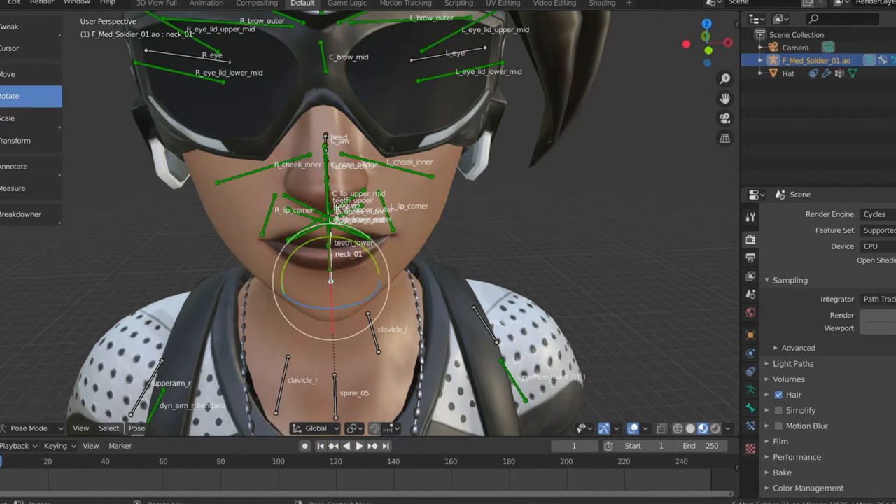
Step: Rotate the neck_01 bone slightly, and rotate and move the R_lip_corner bone at the corner of the mouth
key("r")
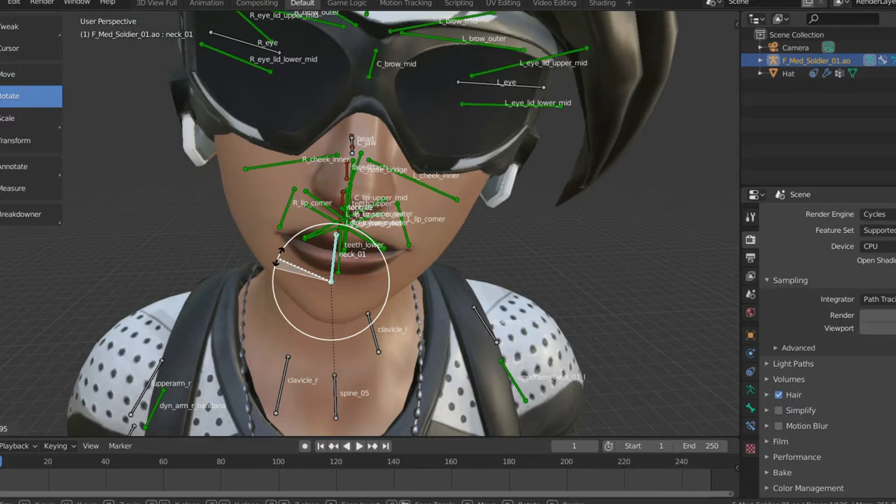
left_click(261, 262)
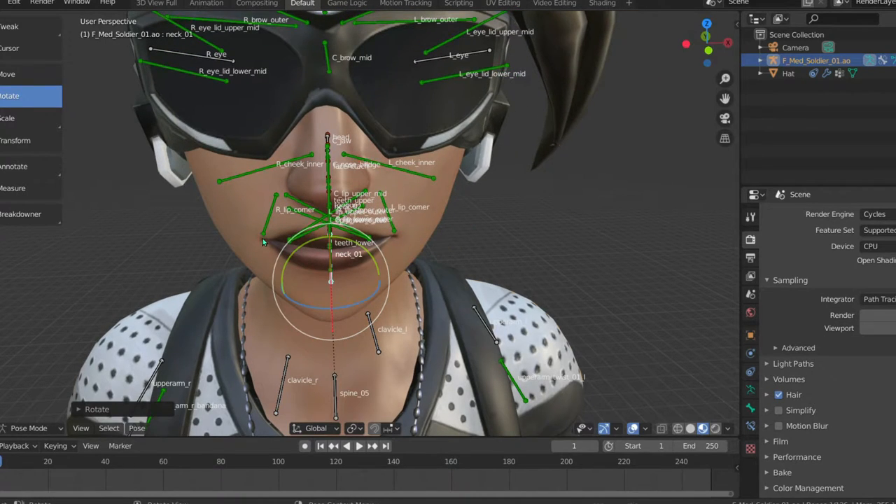
left_click(263, 239)
left_click(263, 234)
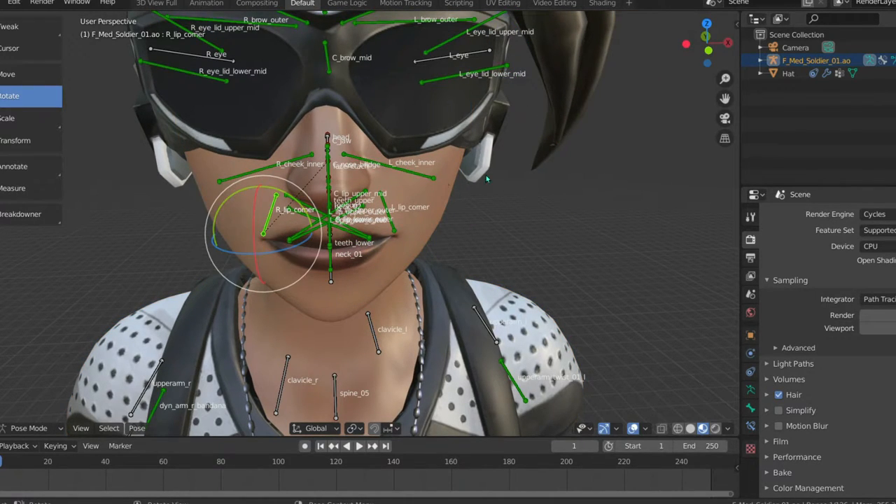
left_click_drag(254, 248, 258, 210)
left_click(28, 73)
Step: Rotate the lowerarm_l bone freely at the elbow to pose the character's left forearm
left_click_drag(707, 47, 699, 22)
scroll(645, 144, "down", 4)
left_click_drag(725, 98, 674, 92)
key("shift+space")
key("r")
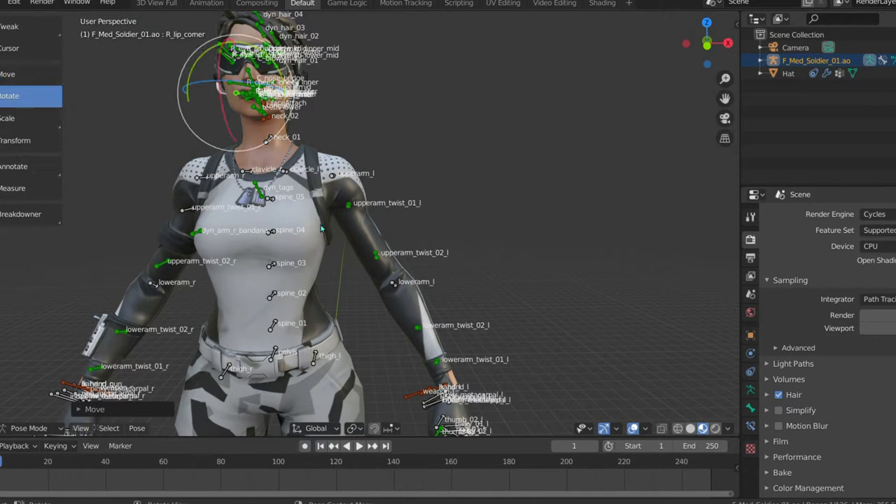
left_click(394, 288)
left_click_drag(395, 293, 389, 270)
scroll(526, 212, "down", 3)
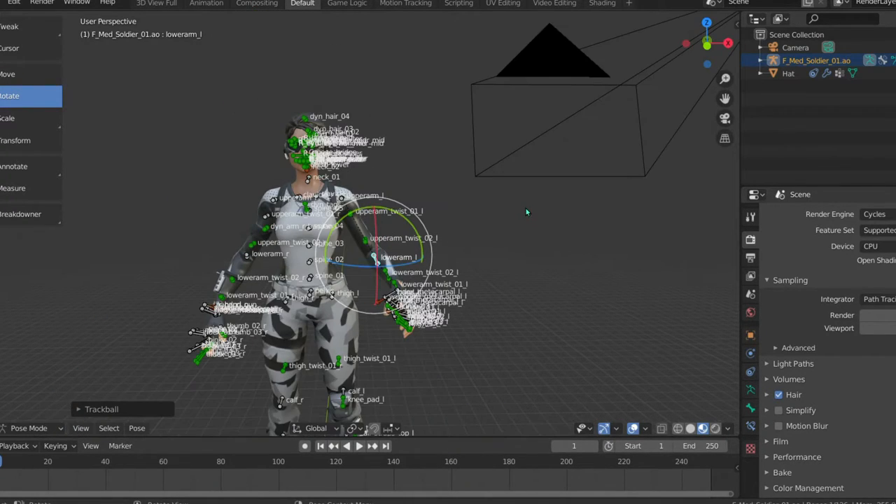
scroll(525, 212, "up", 3)
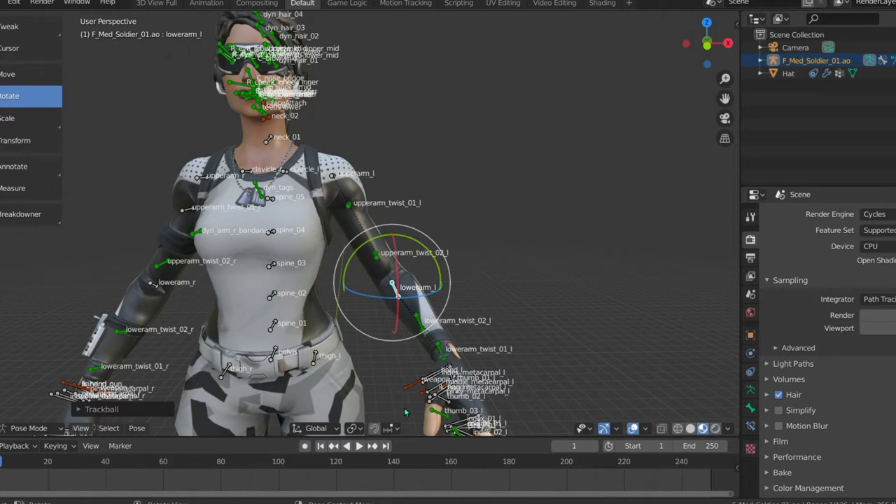
mouse_move(402, 298)
left_mouse_down()
mouse_move(409, 308)
mouse_move(398, 283)
mouse_move(405, 291)
left_mouse_up()
left_click_drag(707, 48, 476, 52)
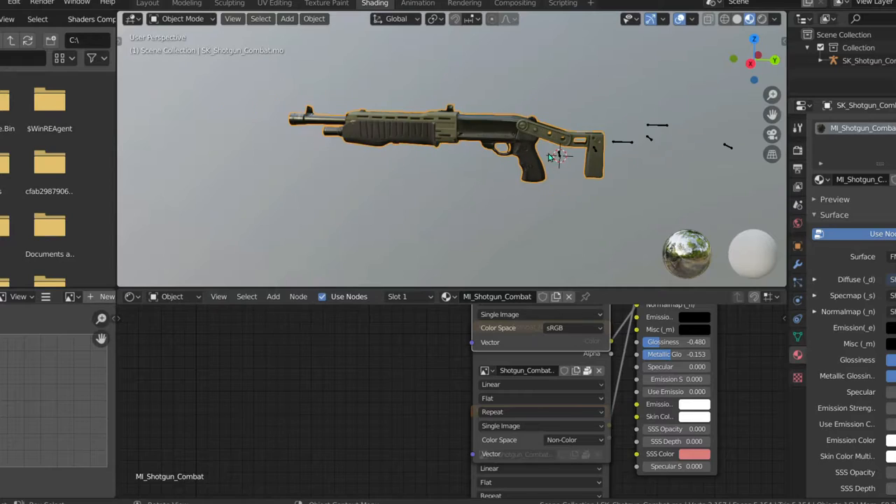
Step: Copy the shotgun mesh and its armature from the Legendary Shotgun file, and close that file without saving
scroll(549, 158, "down", 3)
scroll(490, 140, "up", 2)
scroll(317, 99, "down", 2)
left_click_drag(342, 108, 653, 195)
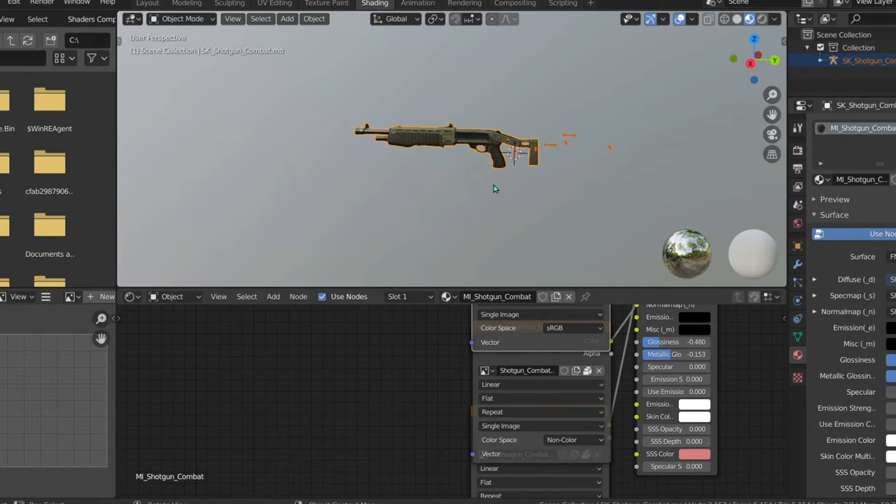
key("ctrl+c")
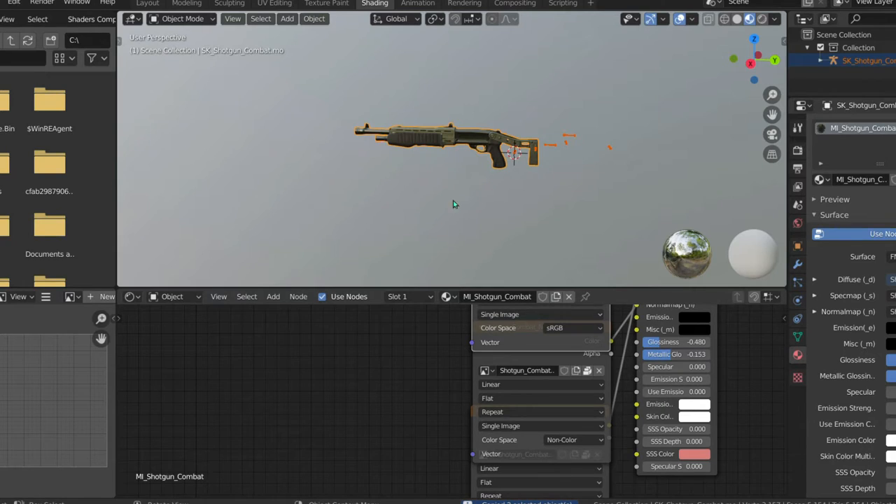
right_click(458, 151)
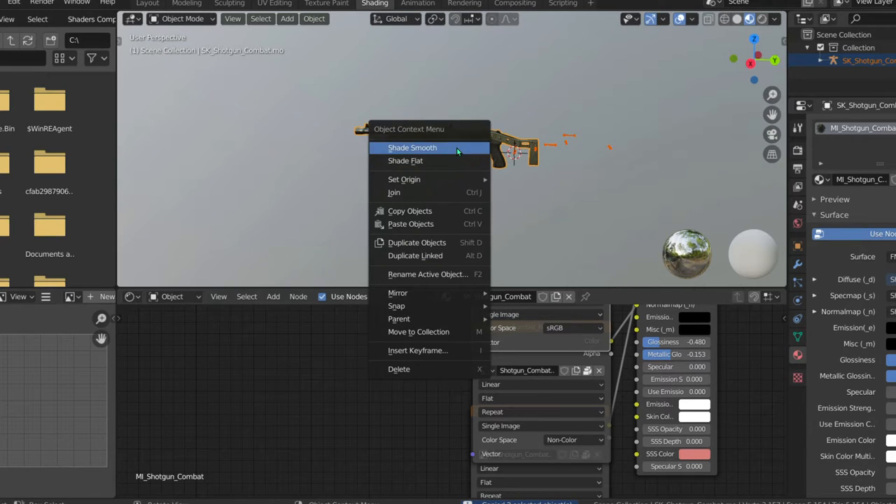
left_click(410, 215)
left_click(895, 0)
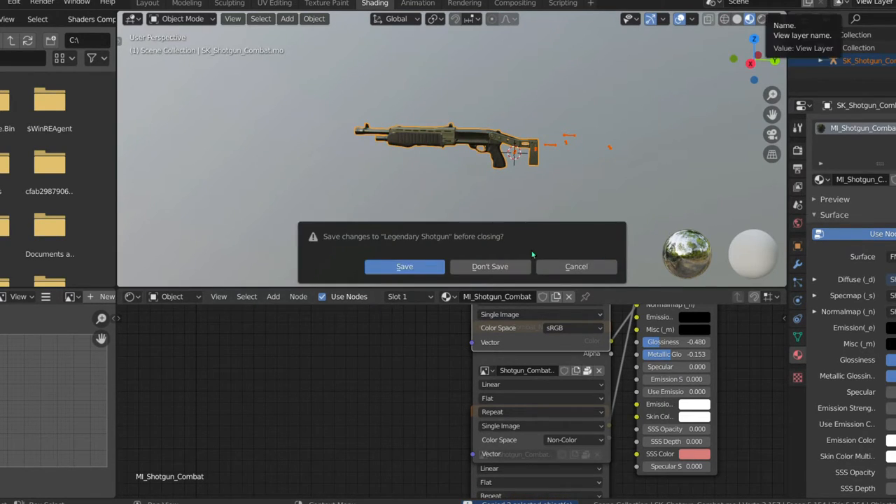
left_click(509, 266)
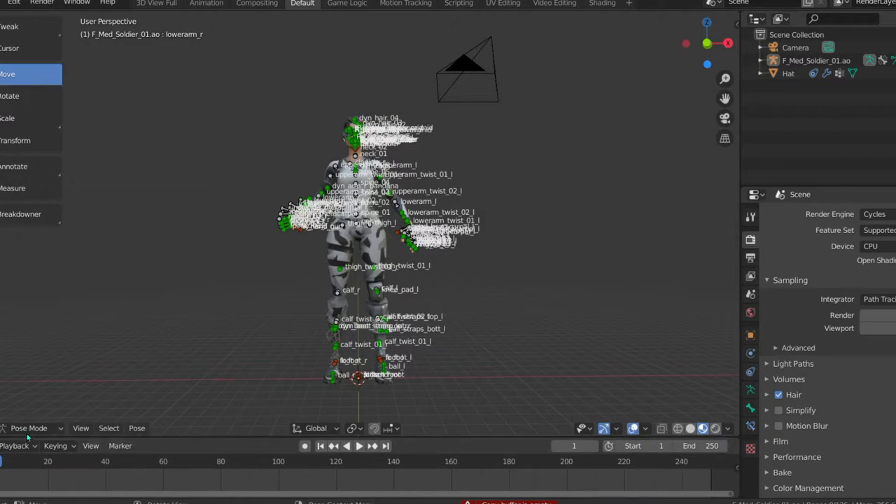
Step: Return the character scene to Object Mode and paste the copied shotgun objects into it
left_click(29, 429)
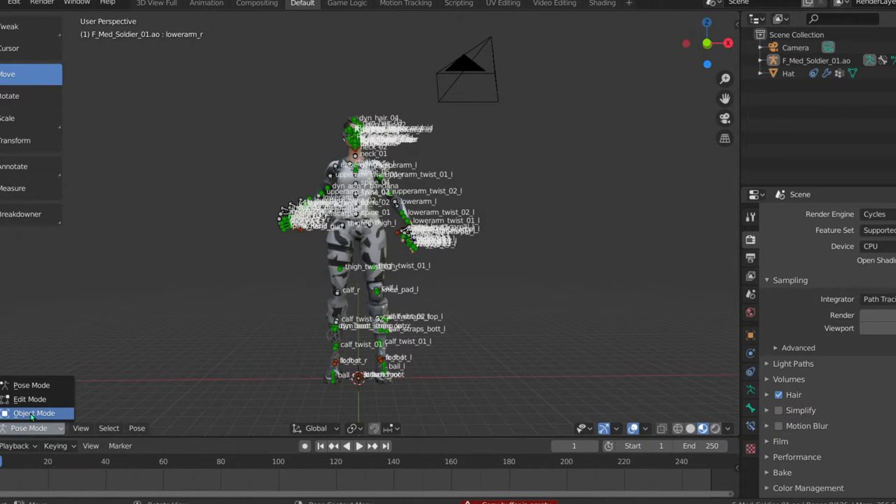
left_click(32, 413)
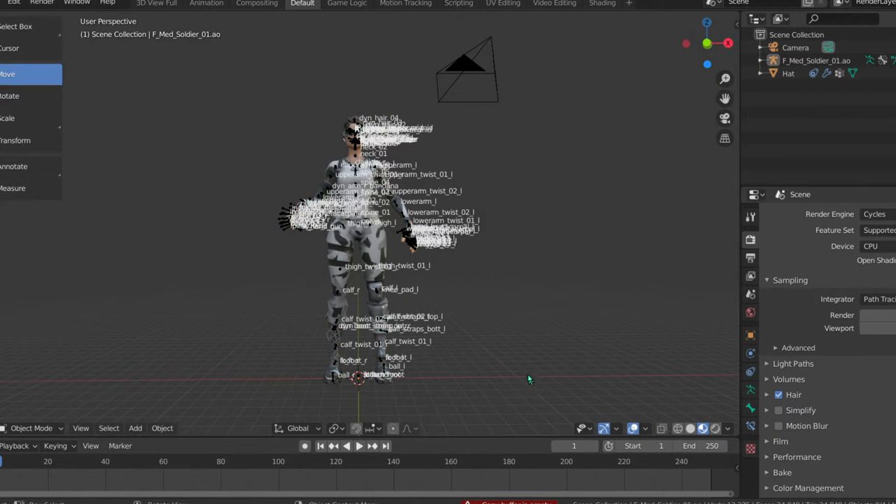
key("ctrl+v")
mouse_move(705, 43)
left_mouse_down()
mouse_move(675, 48)
mouse_move(668, 39)
mouse_move(713, 40)
left_mouse_up()
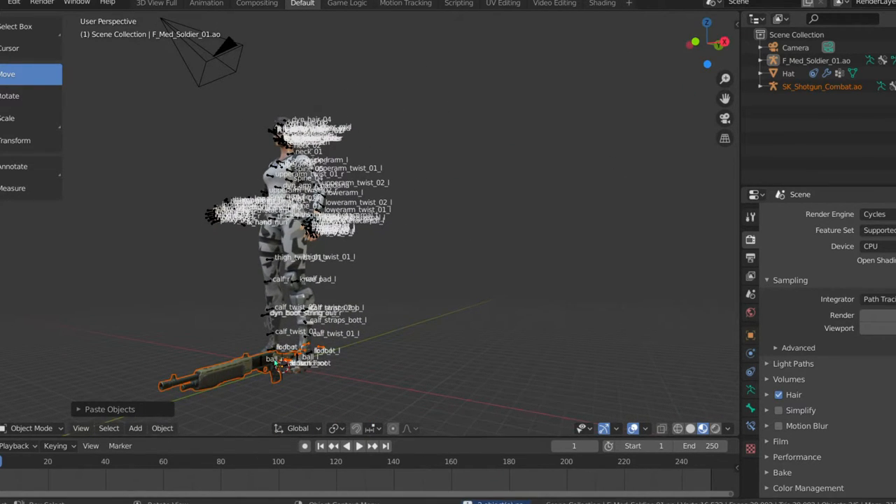
Step: Scale the pasted shotgun down slightly and raise its mesh along the Z axis to the character's upper body
key("s")
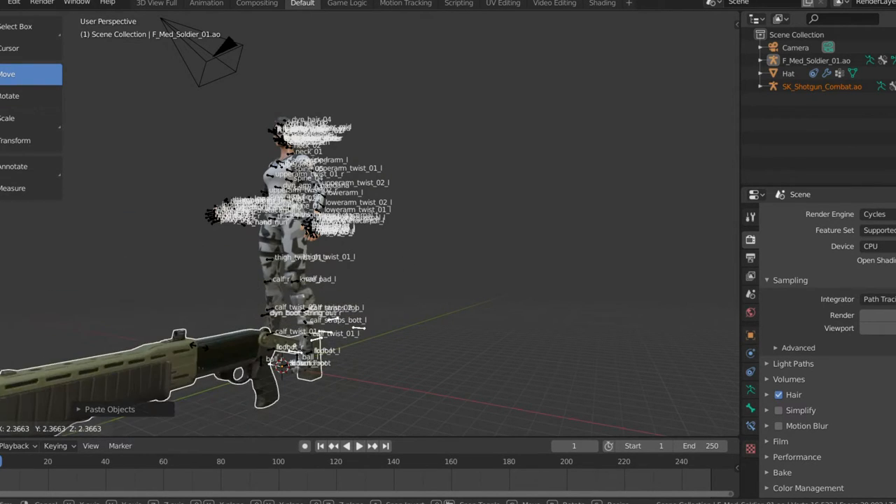
left_click(257, 352)
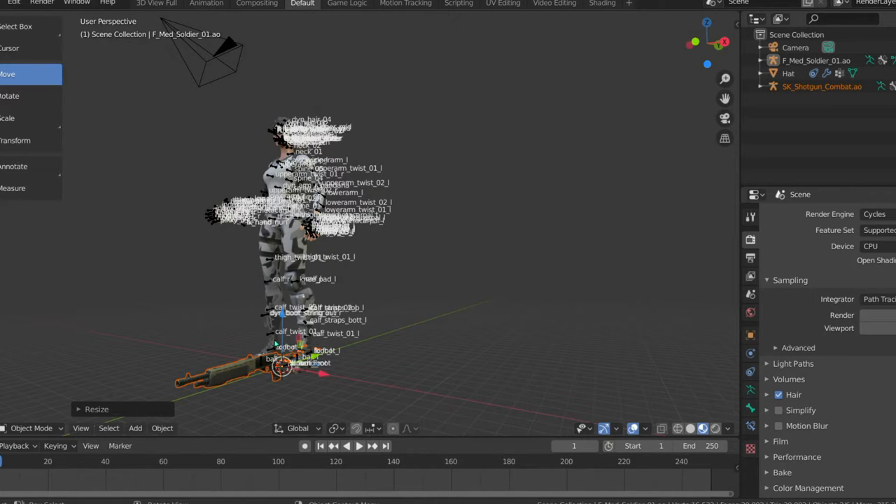
left_click(247, 367)
key("g")
key("z")
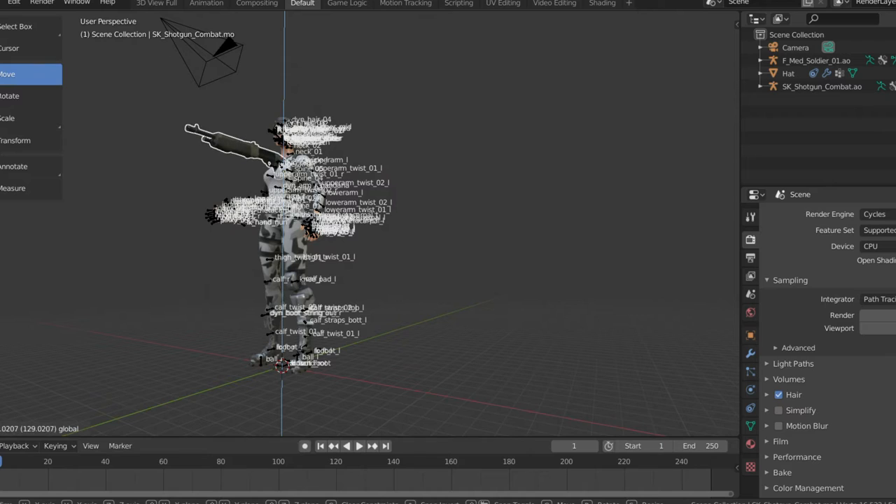
left_click(595, 110)
left_click_drag(705, 66, 567, 210)
left_click(525, 207)
left_click_drag(410, 199, 532, 224)
Step: Select the character's armature and switch it to Pose Mode
left_click_drag(707, 44, 647, 34)
left_click_drag(726, 78, 724, 56)
left_click_drag(725, 98, 709, 182)
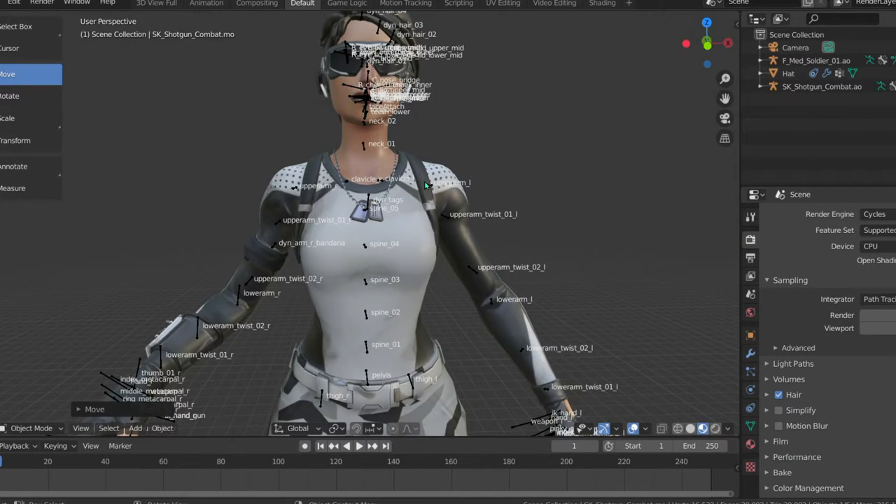
left_click(427, 185)
left_click(429, 186)
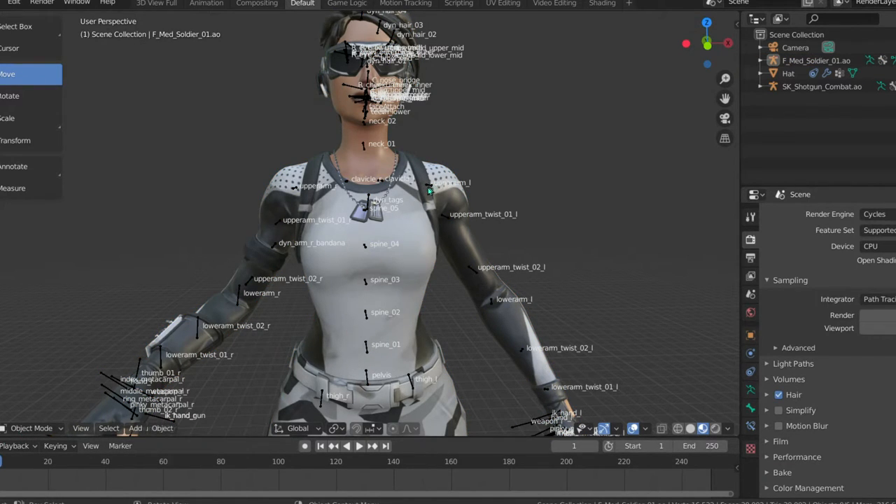
left_click(460, 217)
left_click(35, 428)
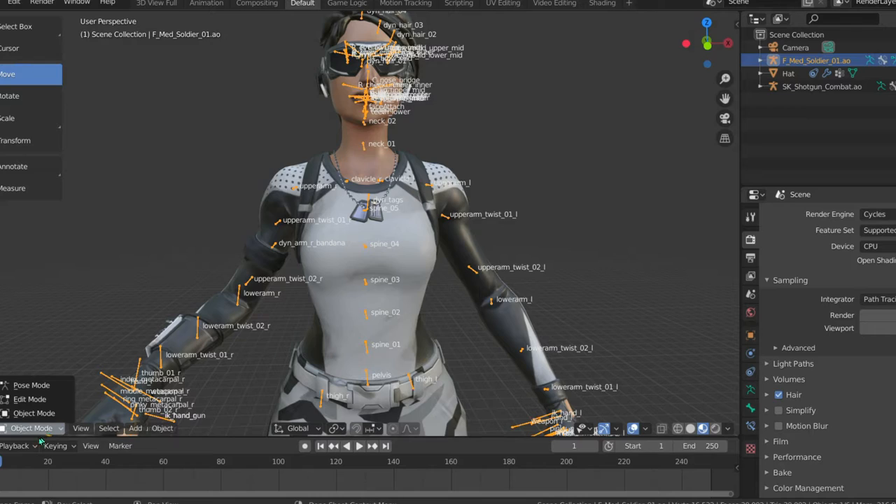
left_click(25, 386)
Step: Freely rotate the lowerarm_r and lowerarm_l bones to bring both forearms in front of the body
left_click(28, 96)
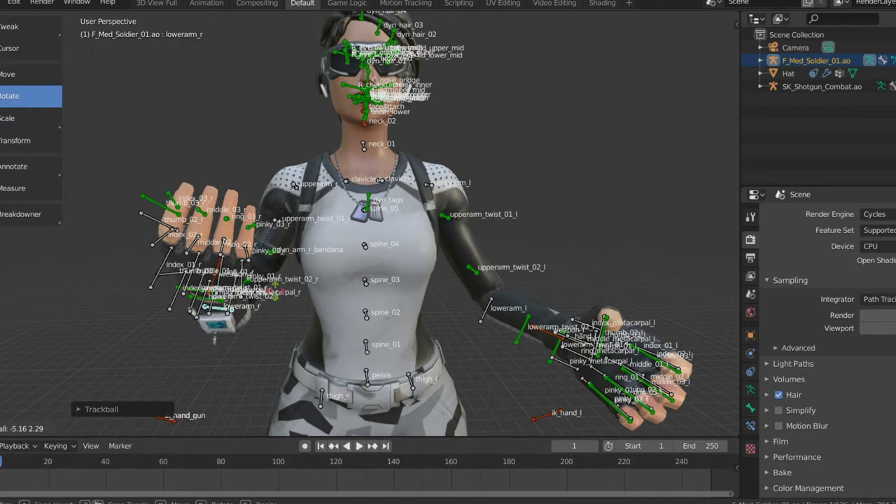
left_click_drag(276, 291, 266, 297)
left_click_drag(706, 44, 747, 43)
left_click(273, 322)
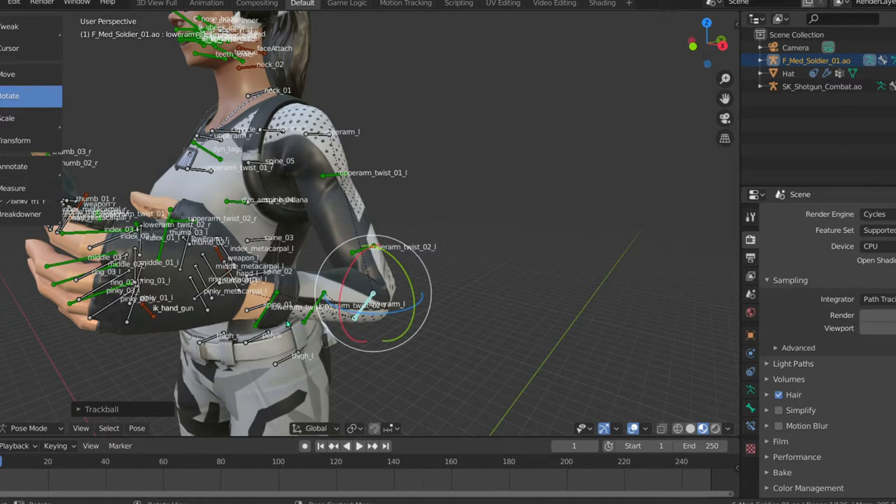
left_click(487, 318)
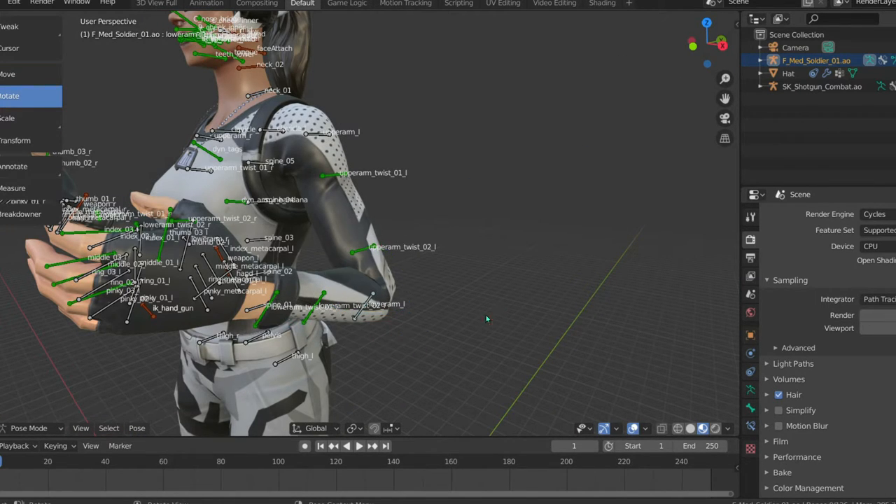
Step: Freely rotate the neck_01 bone and the spine_03 bone slightly to turn the character's head and torso
left_click(249, 312)
left_click(553, 280)
left_click_drag(704, 58, 678, 56)
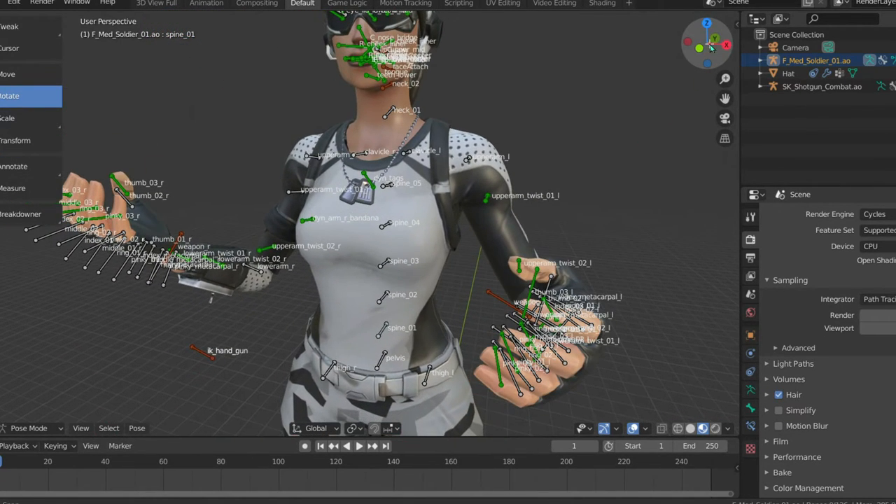
left_click(725, 118)
left_click_drag(688, 45, 389, 348)
left_click(353, 341)
left_click_drag(341, 214, 344, 225)
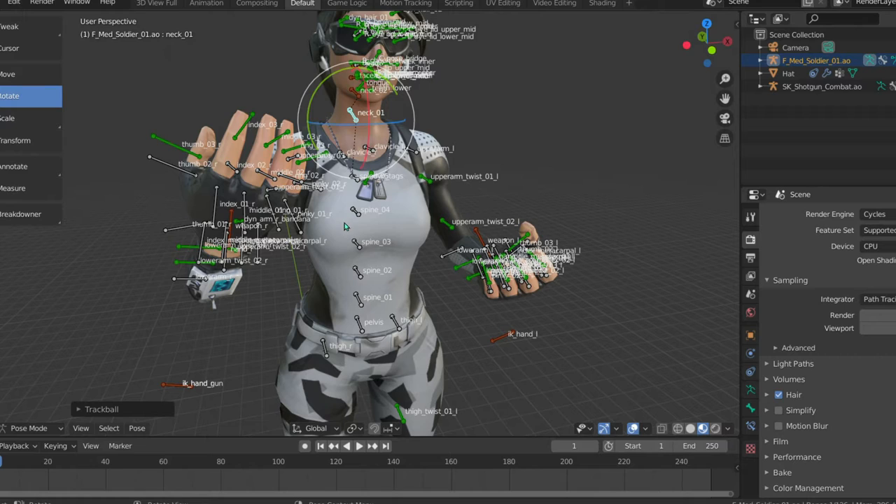
left_click(357, 247)
left_click_drag(362, 257, 366, 263)
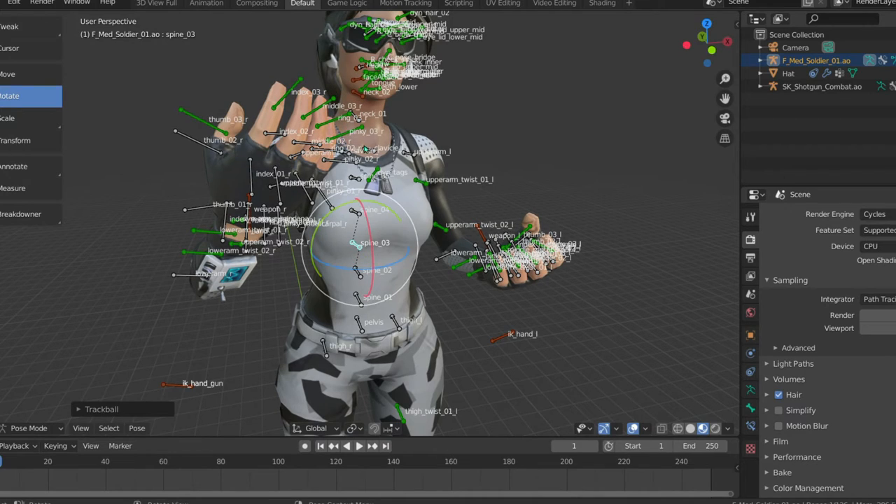
Step: In Object Mode, place the shotgun across the character's chest between the hands and rotate it so the barrel tilts upward
left_click_drag(700, 43, 285, 130)
left_click(292, 119)
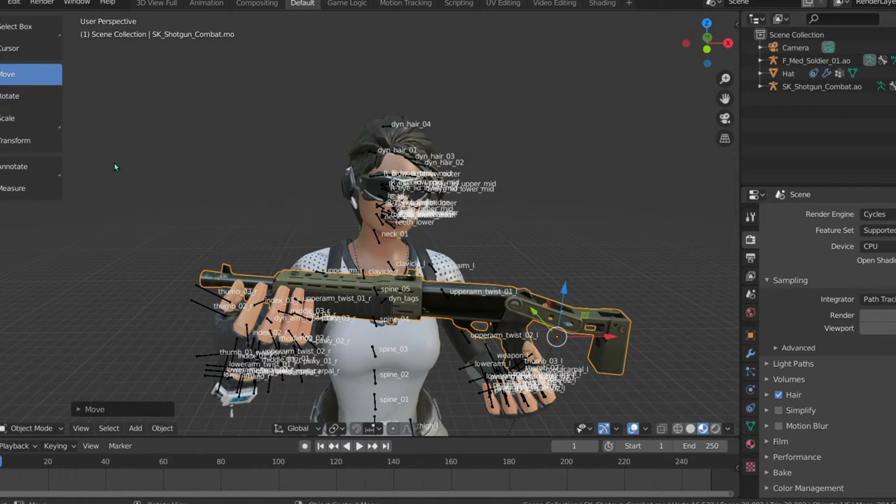
left_click(11, 96)
mouse_move(693, 49)
left_mouse_down()
mouse_move(703, 35)
mouse_move(682, 45)
mouse_move(700, 44)
left_mouse_up()
left_click_drag(535, 288, 569, 284)
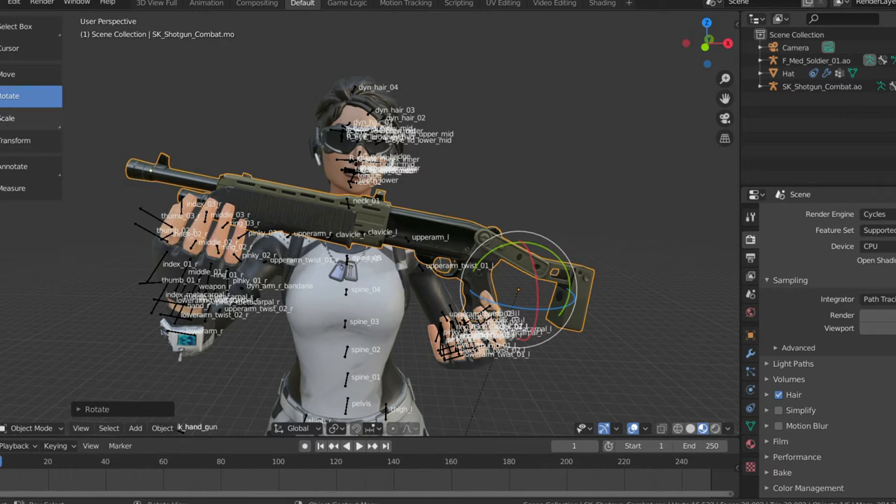
Step: Shift the shotgun sideways and in depth to line it up with both of the character's hands
left_click(28, 74)
left_click_drag(531, 289, 550, 291)
left_click(541, 278)
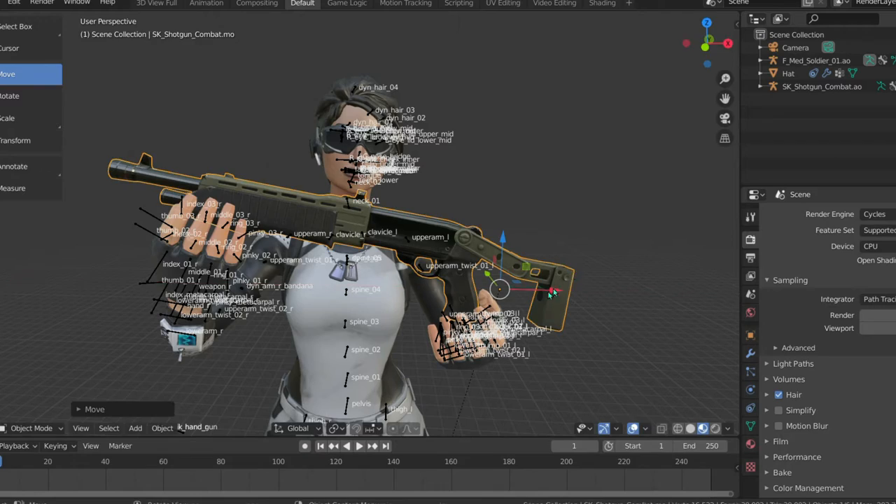
left_click_drag(705, 45, 686, 46)
left_click_drag(153, 234, 136, 230)
left_click_drag(707, 43, 765, 54)
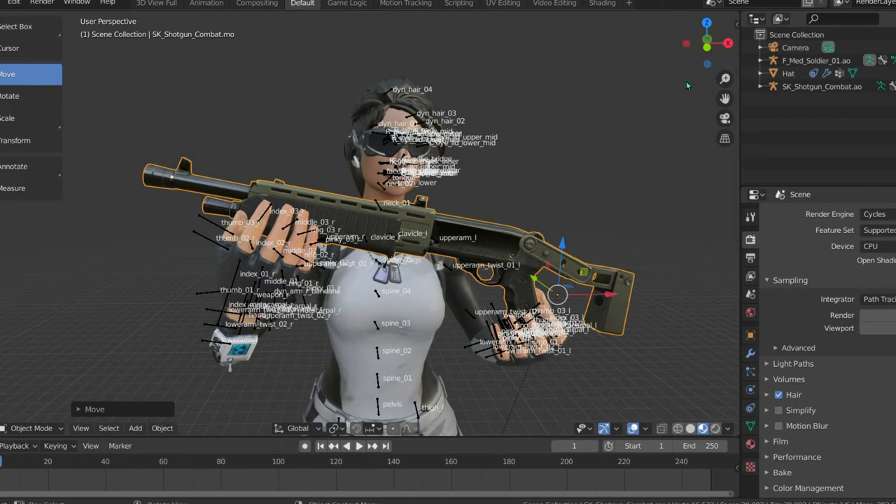
scroll(539, 357, "up", 2)
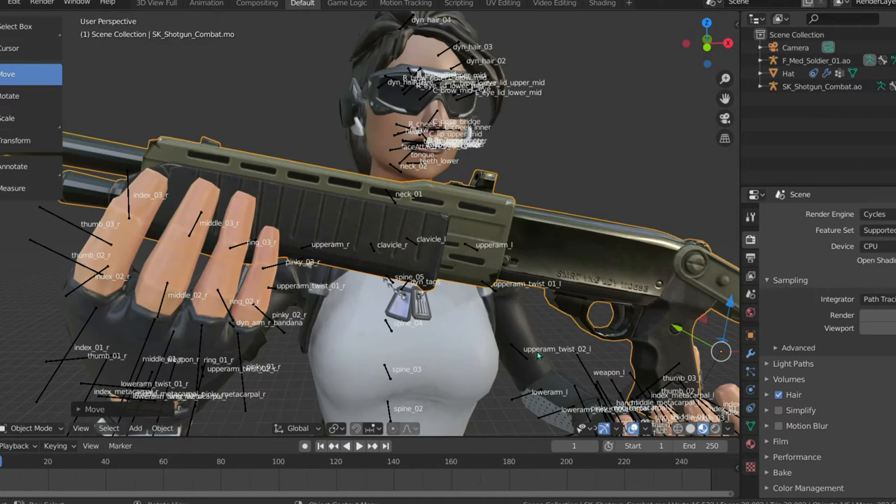
scroll(465, 314, "down", 2)
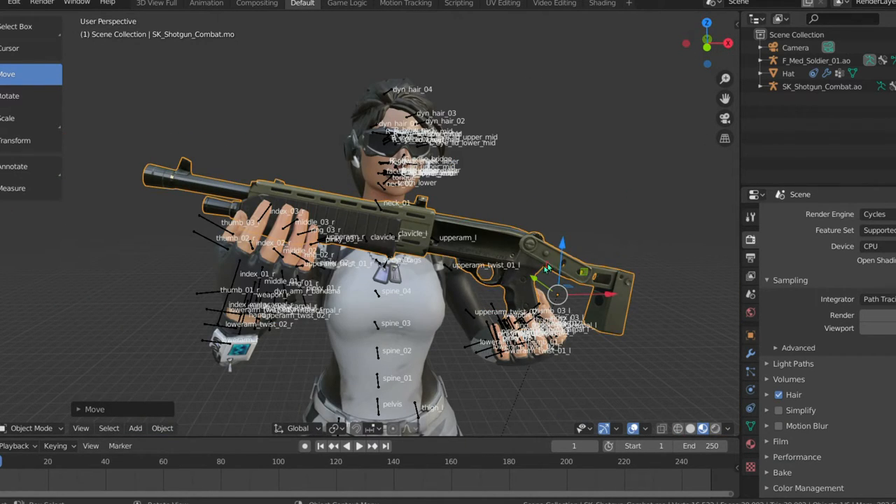
Step: Tilt the shotgun's barrel more steeply upward, lower the gun onto the left hand, and adjust its angle again
left_click(27, 96)
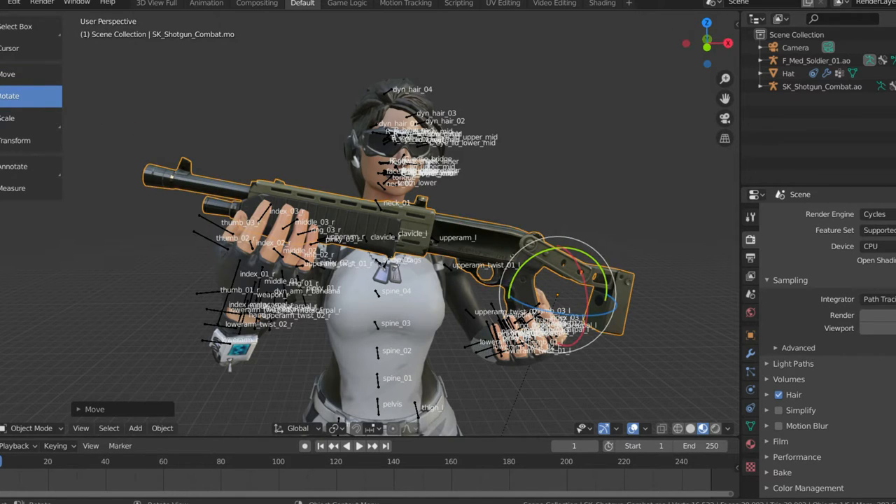
left_click_drag(513, 283, 519, 263)
left_click(11, 76)
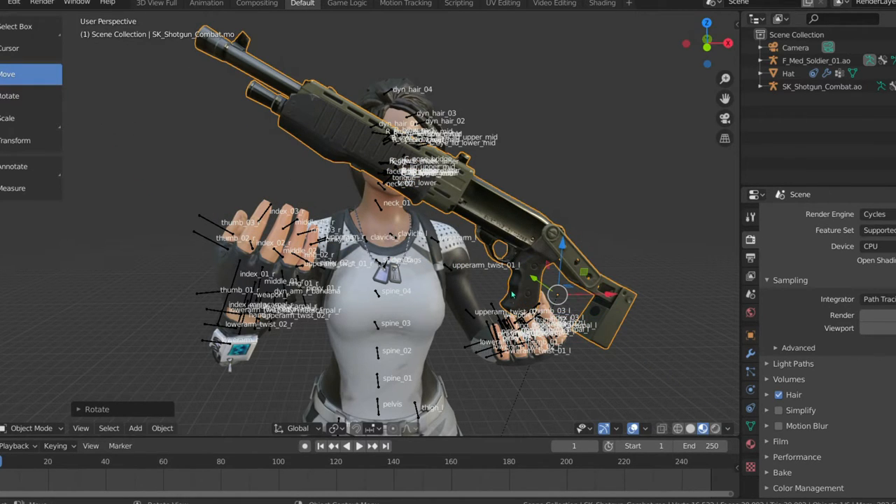
left_click_drag(567, 265, 564, 302)
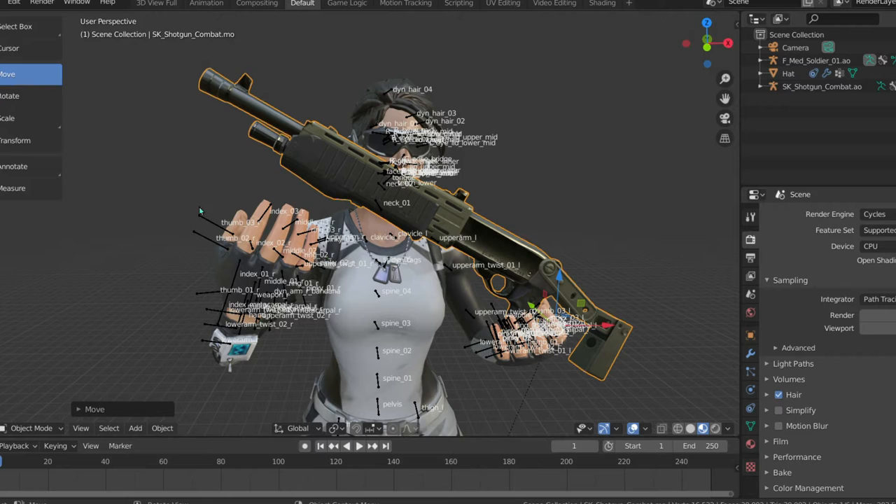
left_click(11, 96)
left_click_drag(507, 306, 501, 313)
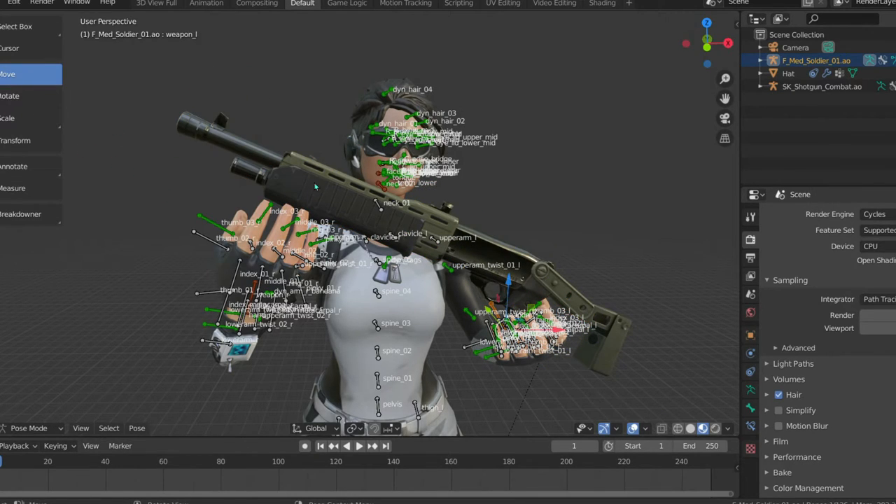
Step: Undo the accidental selection of the weapon_l bone and freely rotate the shotgun to refine its angle
key("ctrl+z")
key("ctrl+z")
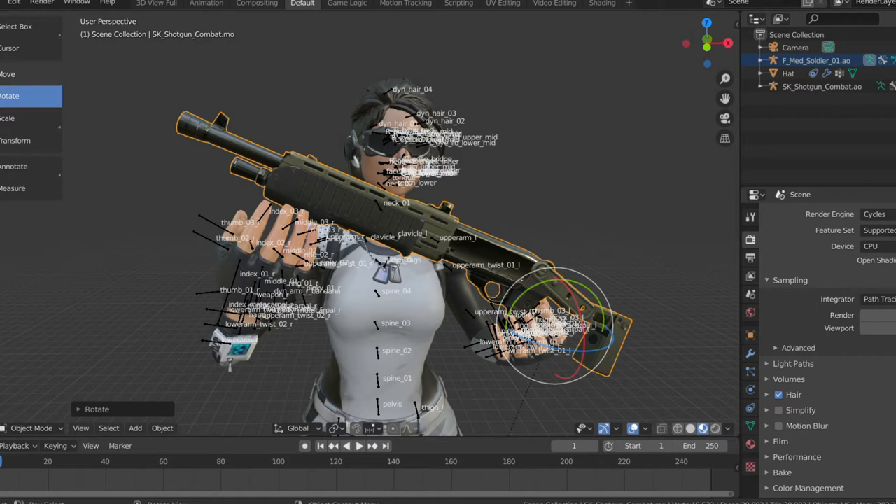
left_click_drag(542, 295, 569, 307)
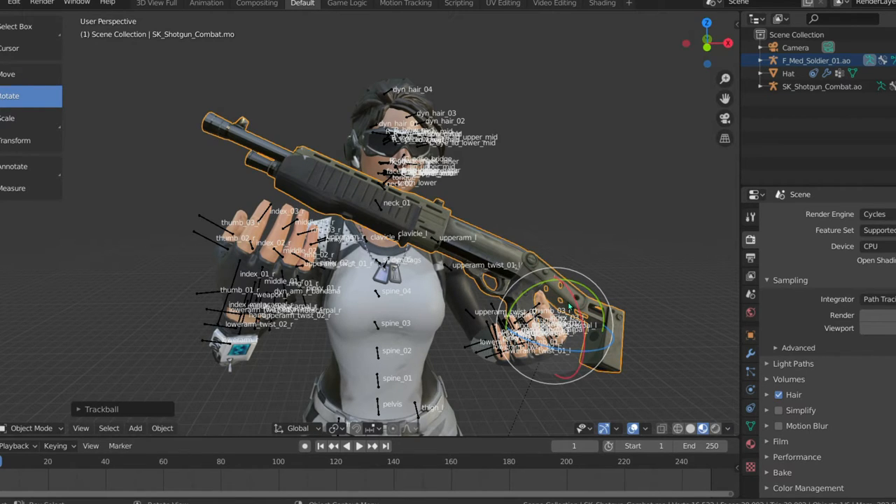
Step: Rotate the lowerarm_l bone in Pose Mode to fit the character's left hand to the shotgun's grip
left_click(28, 73)
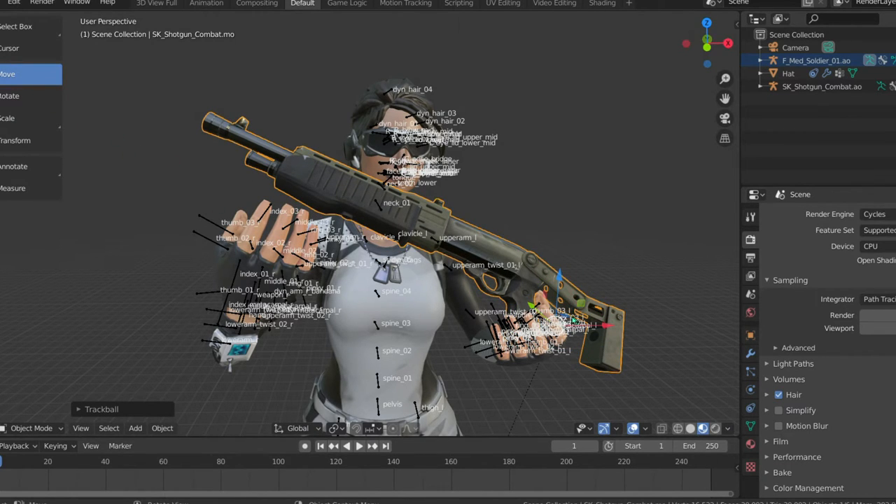
left_click_drag(709, 50, 714, 65)
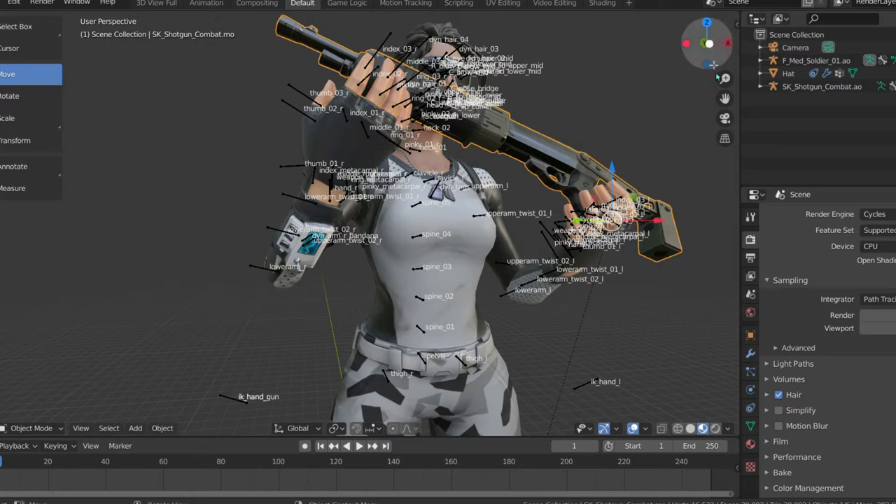
scroll(570, 268, "up", 2)
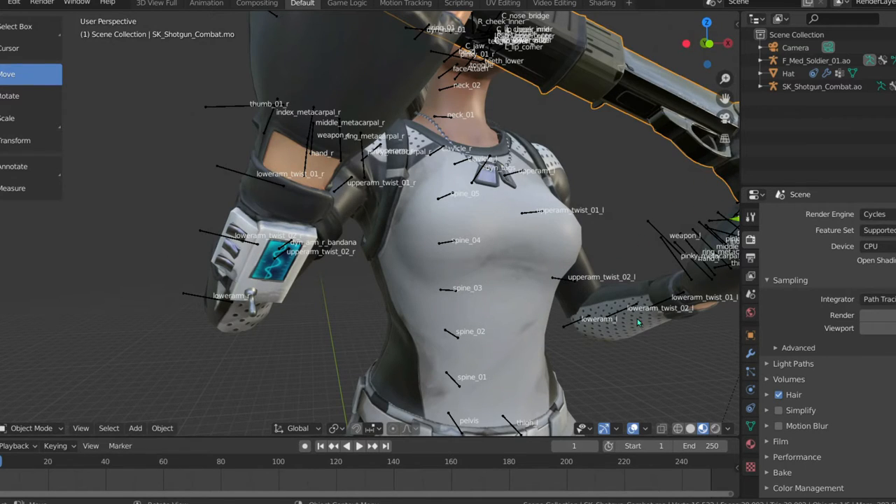
left_click(584, 322)
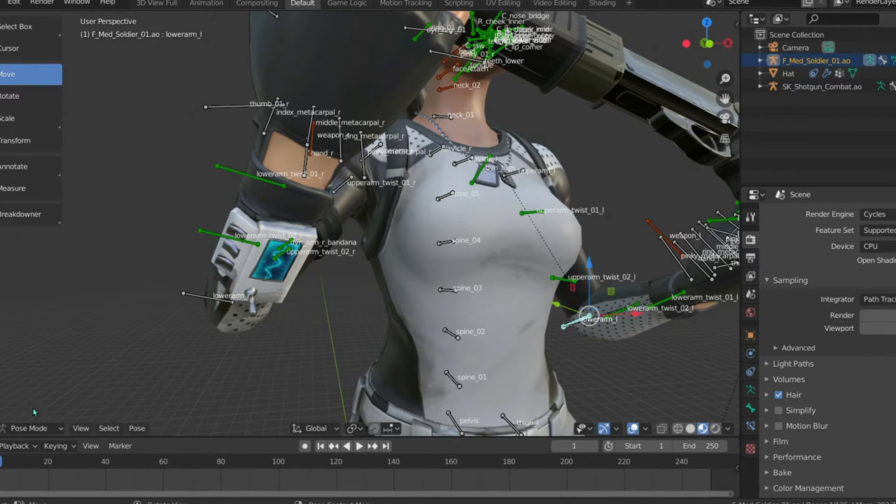
left_click(9, 95)
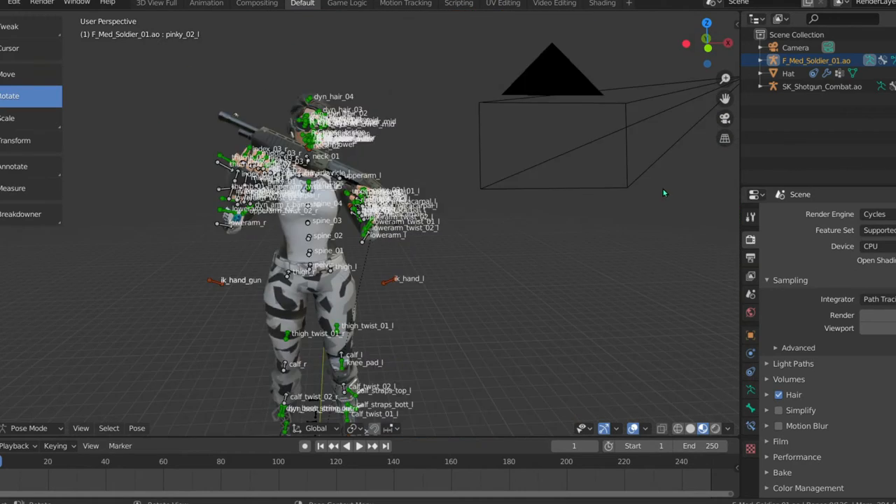
Step: Return to Object Mode, select the camera and move it along the X axis to face the character
left_click(10, 74)
left_click(21, 427)
left_click(33, 413)
left_click(434, 189)
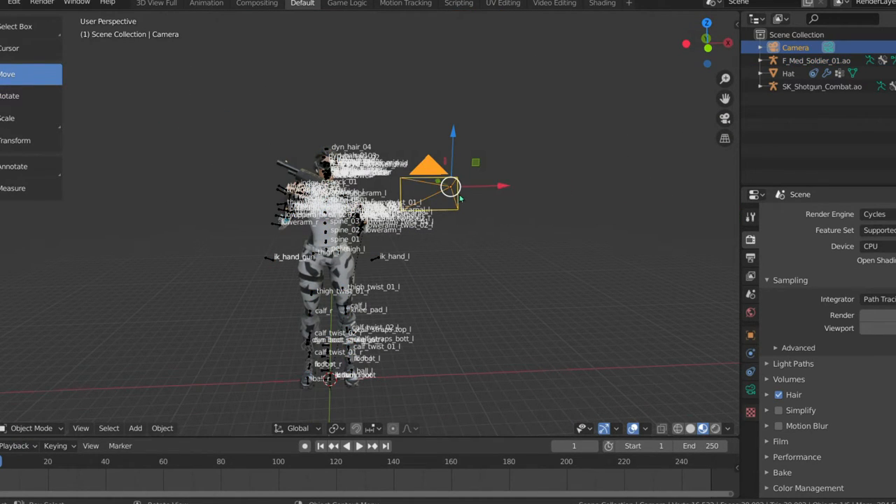
left_click(494, 181)
left_click(419, 199)
left_click(486, 180)
left_click(432, 200)
left_click_drag(490, 187, 374, 191)
Step: Check the framing through the camera, then lower the camera, tilt it upward and fine-tune its position toward the character
left_click_drag(684, 52, 560, 64)
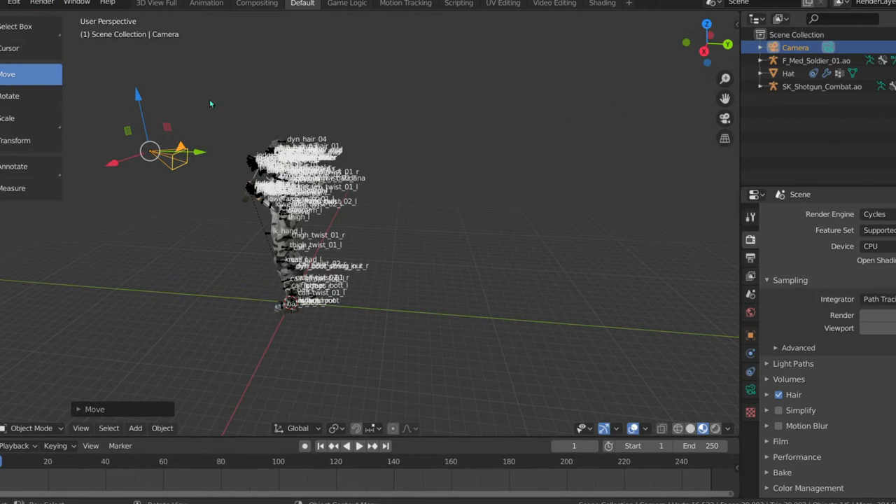
left_click(725, 118)
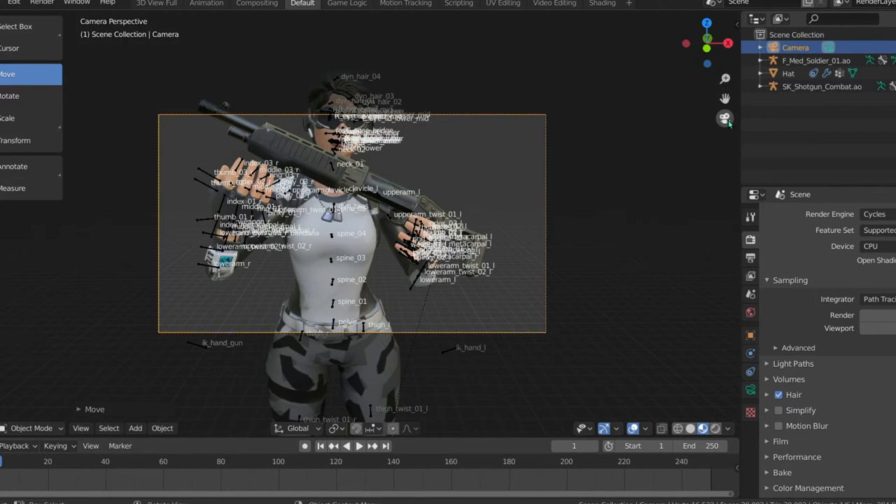
left_click_drag(707, 40, 568, 153)
scroll(612, 277, "down", 2)
left_click_drag(540, 208, 536, 237)
left_click(21, 96)
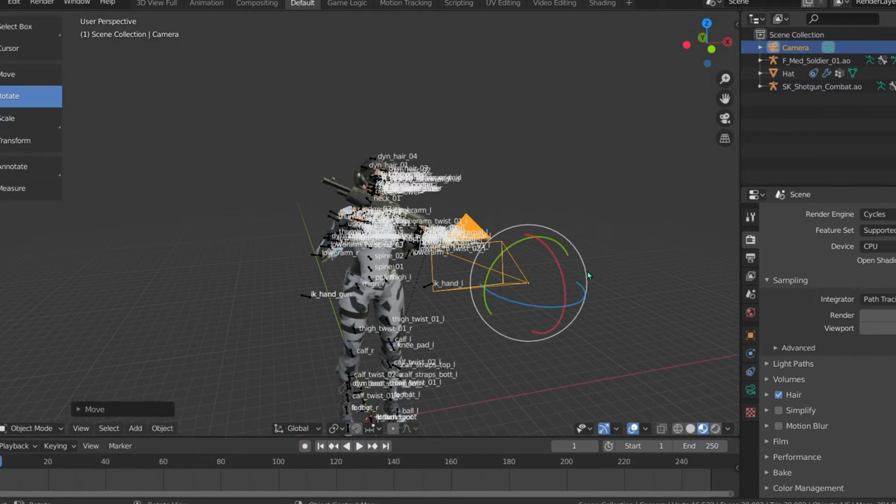
left_click_drag(564, 282, 540, 303)
left_click(25, 74)
left_click_drag(536, 236, 533, 251)
left_click_drag(499, 287, 488, 278)
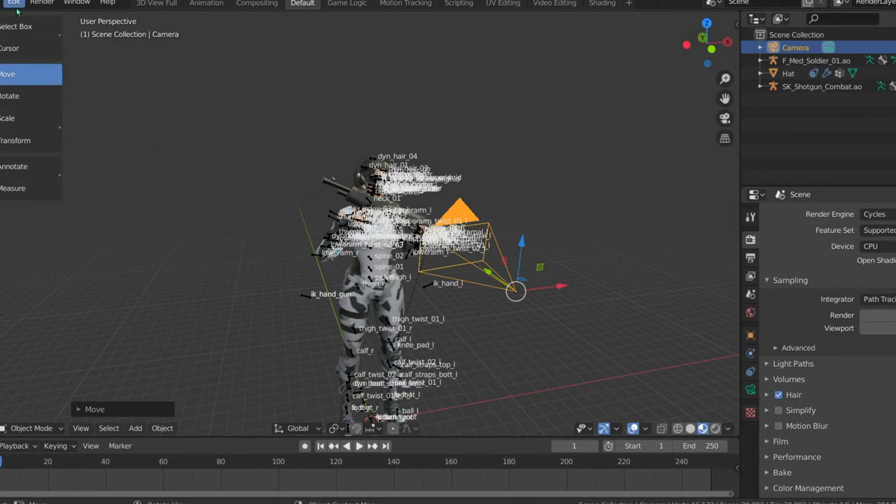
Step: Render the still image of the character holding the shotgun
left_click(42, 3)
left_click(56, 16)
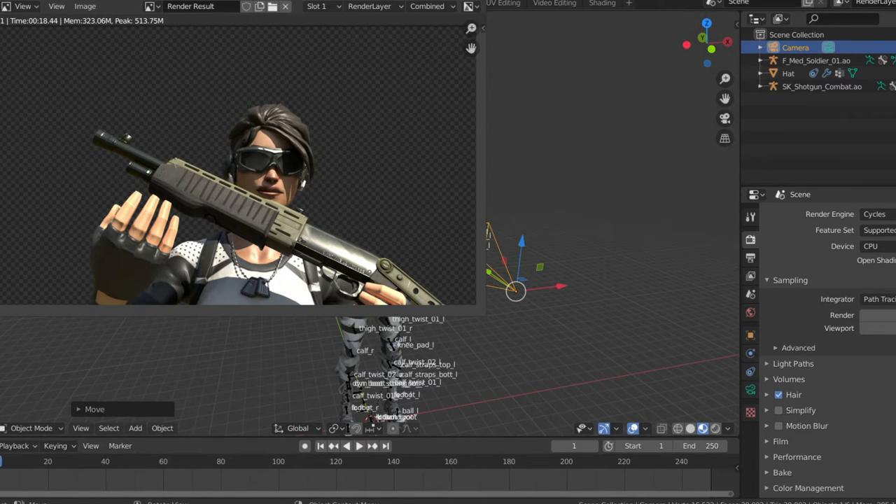
Step: Edit the Cycles render sample count and render the character image again
key("Escape")
left_click(869, 315)
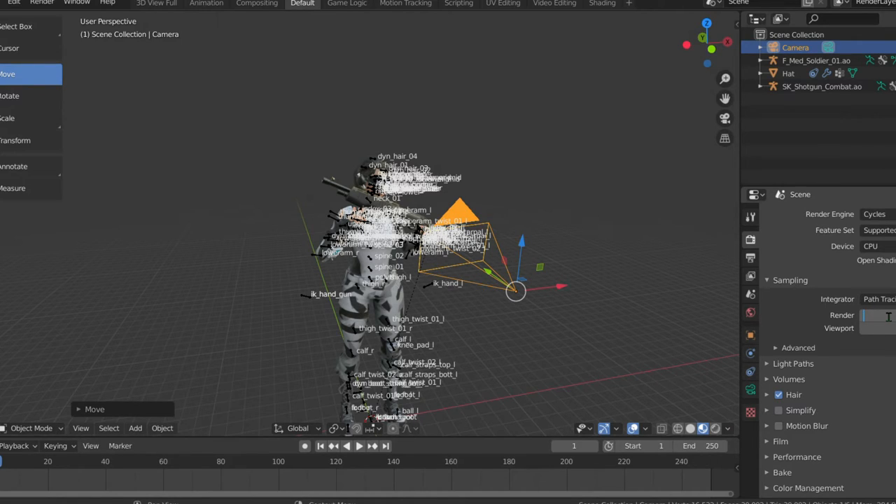
key("Return")
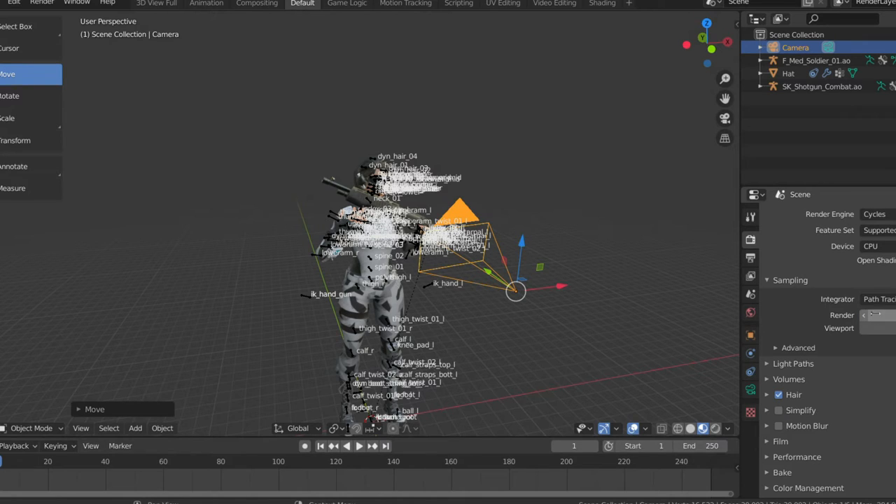
left_click(588, 130)
left_click(39, 3)
left_click(42, 15)
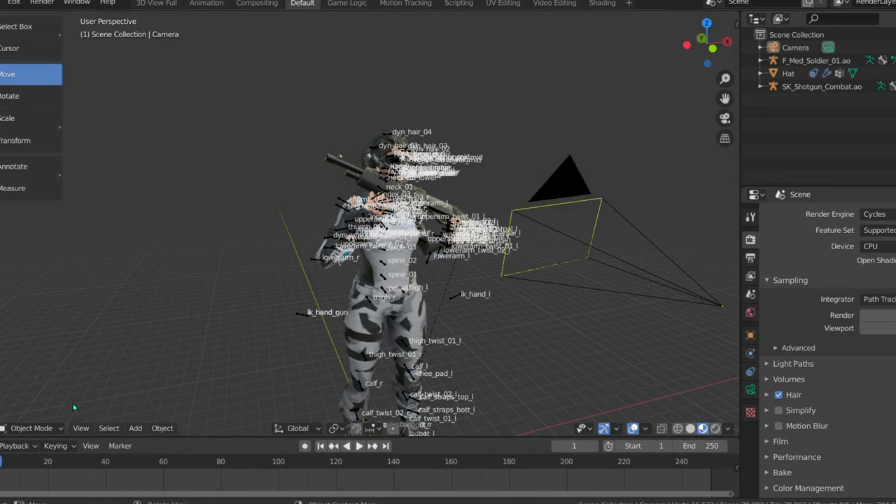
Step: Add a mesh plane to the scene
left_click(135, 427)
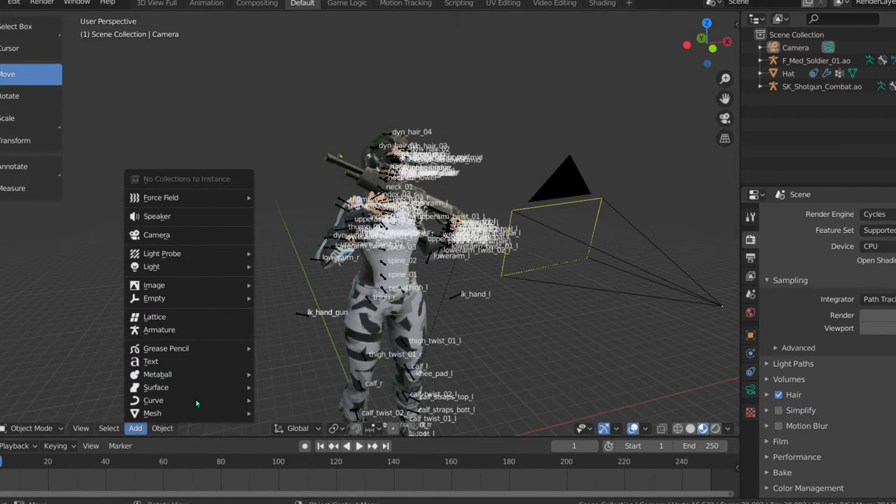
mouse_move(193, 388)
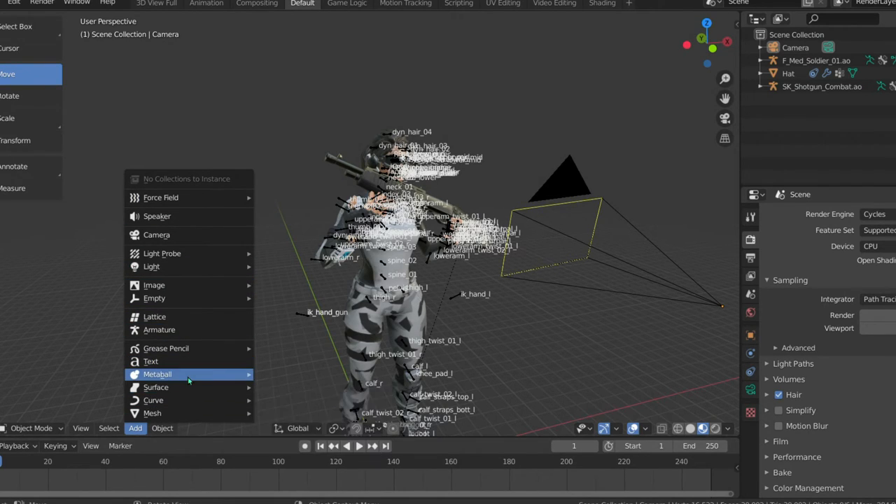
mouse_move(180, 284)
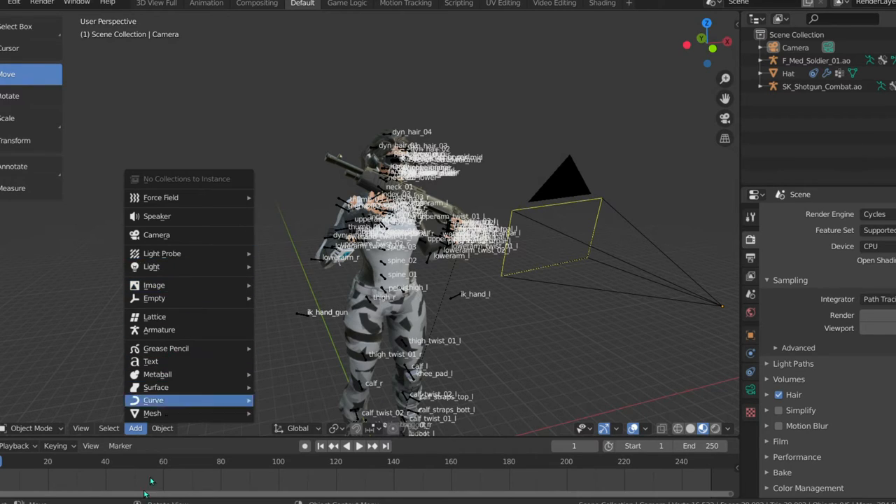
left_click(161, 428)
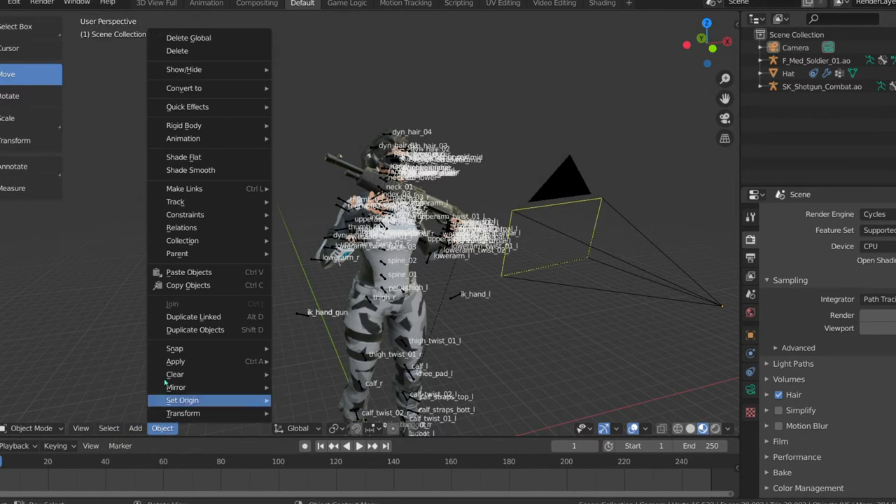
mouse_move(130, 430)
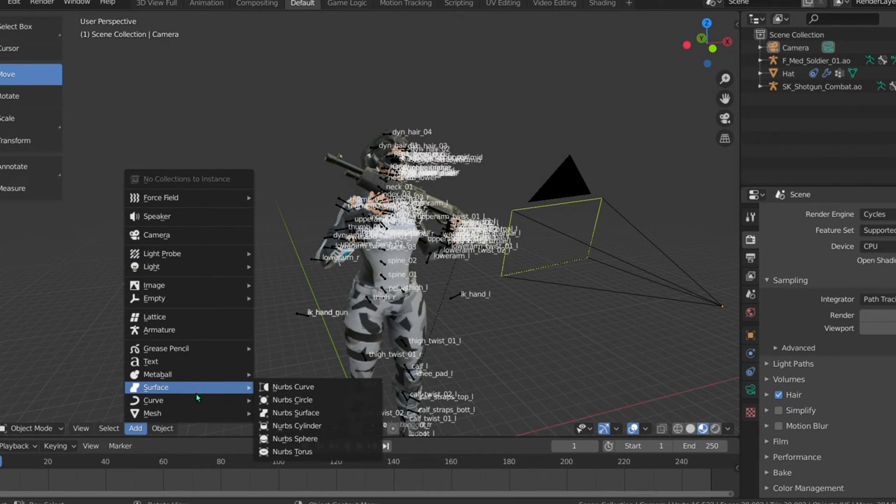
mouse_move(199, 302)
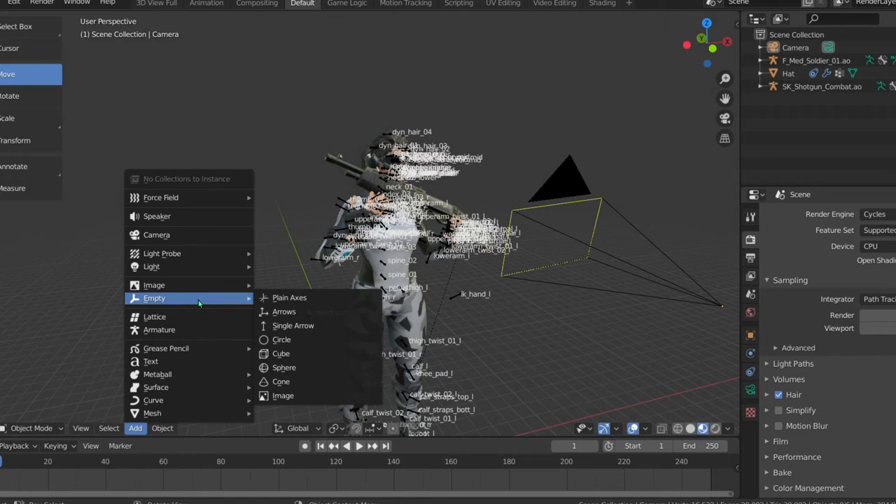
mouse_move(147, 415)
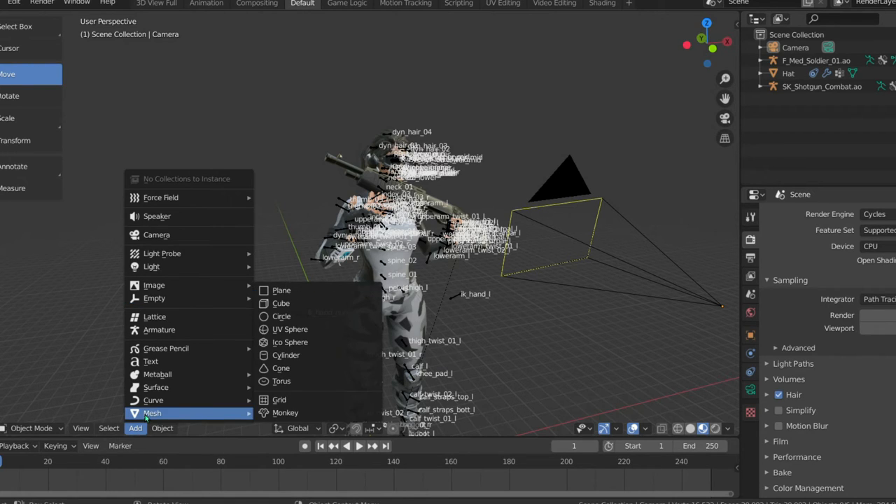
left_click(287, 293)
scroll(552, 320, "down", 2)
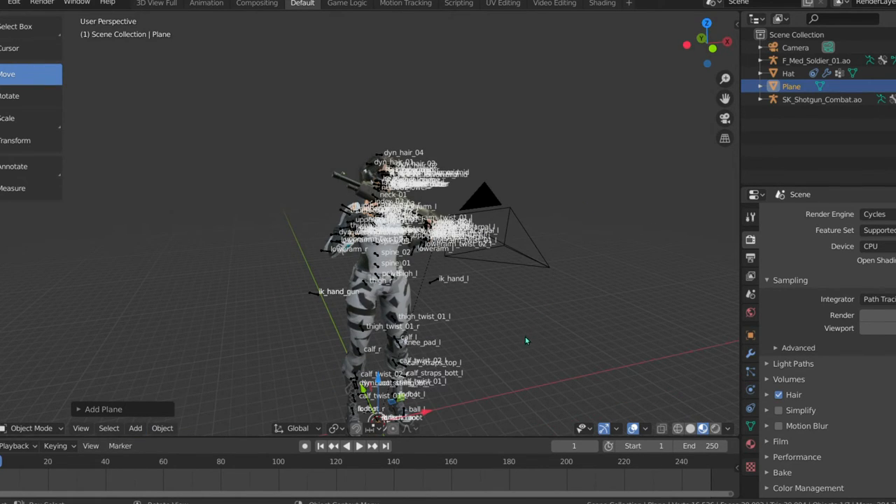
Step: Scale the plane up to a large surface and stand it upright behind the character as a backdrop
key("s")
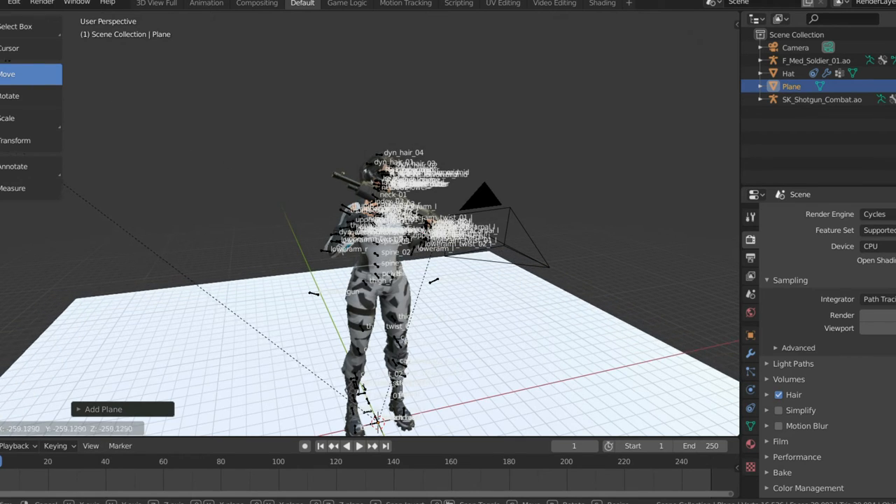
left_click(570, 42)
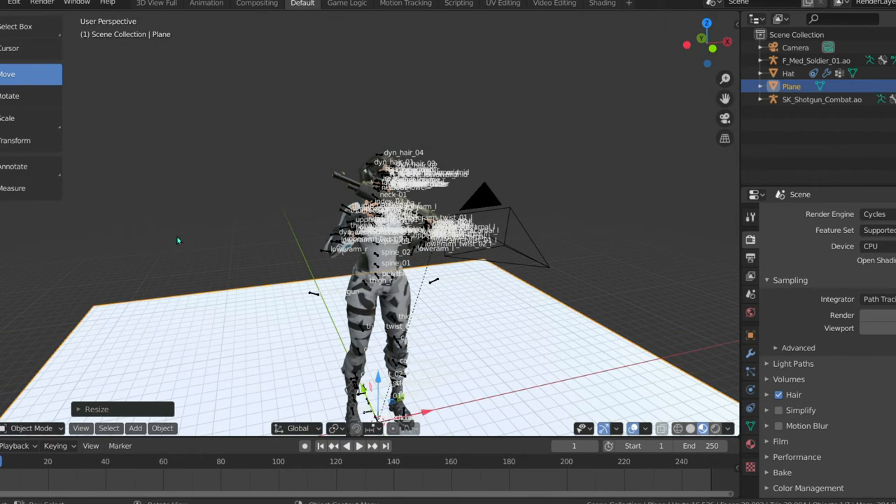
left_click_drag(379, 394, 371, 329)
left_click(18, 96)
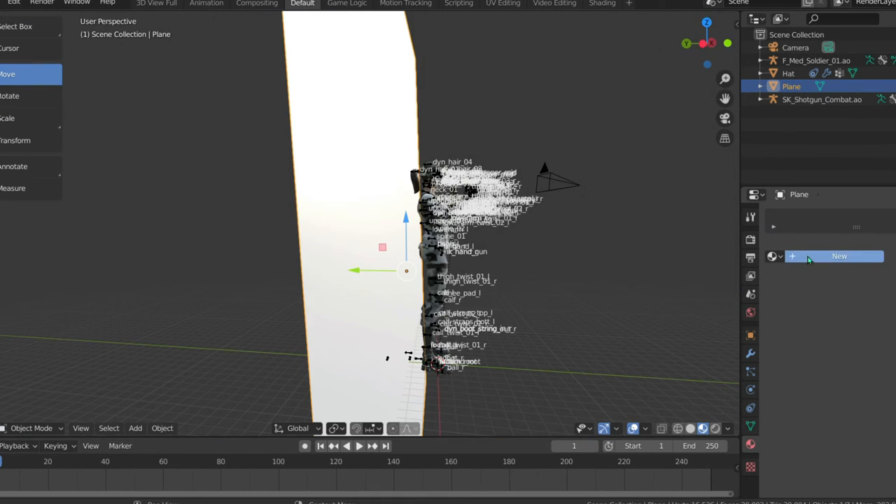
Step: Give the backdrop plane a new material with a bright blue base color
left_click(791, 257)
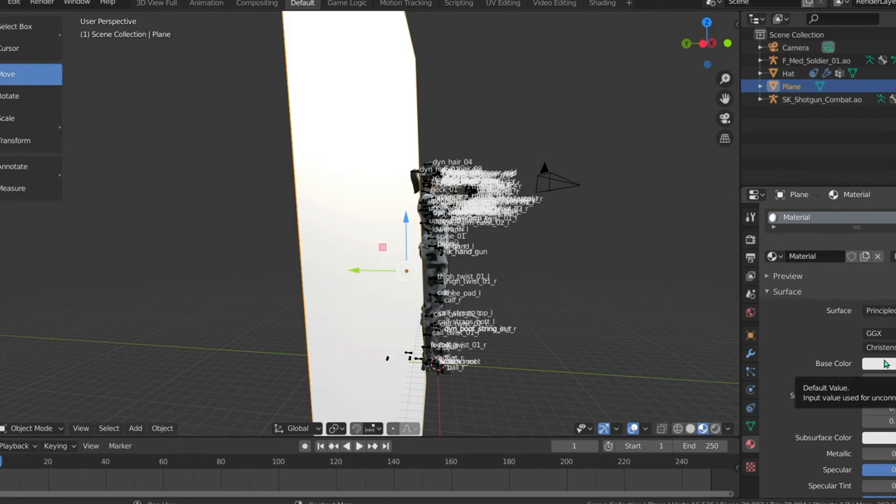
scroll(657, 301, "down", 1)
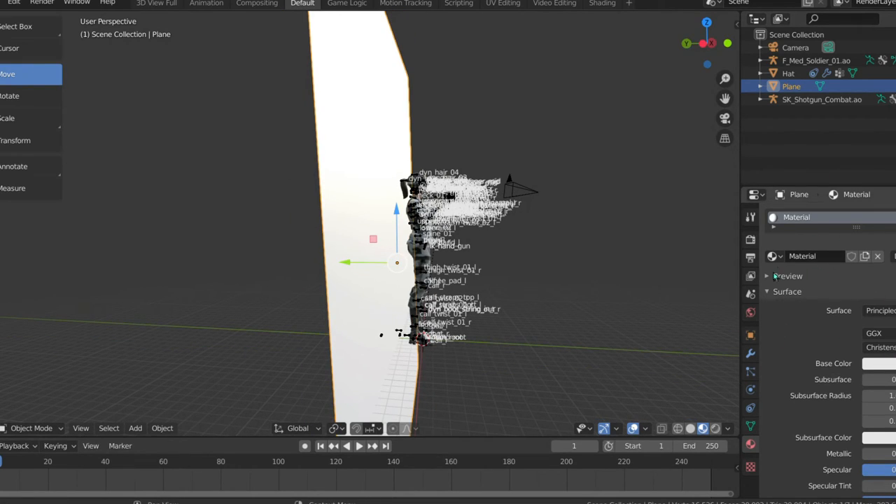
left_click(876, 256)
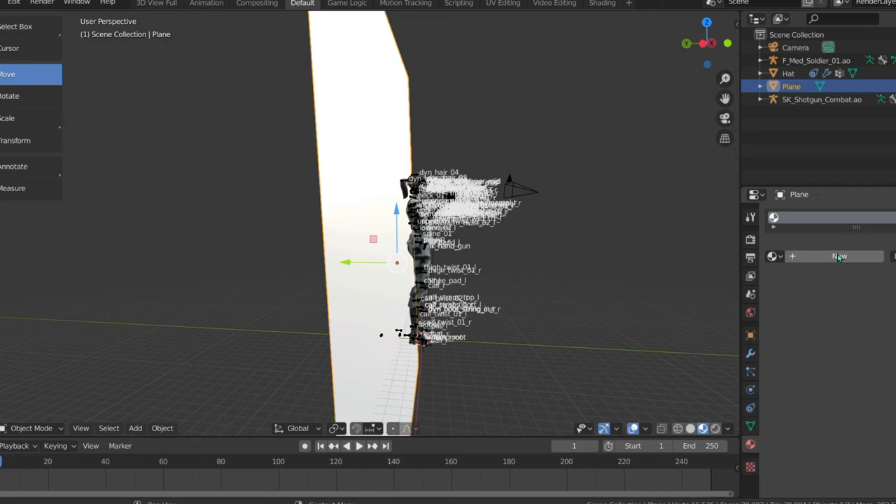
left_click(868, 256)
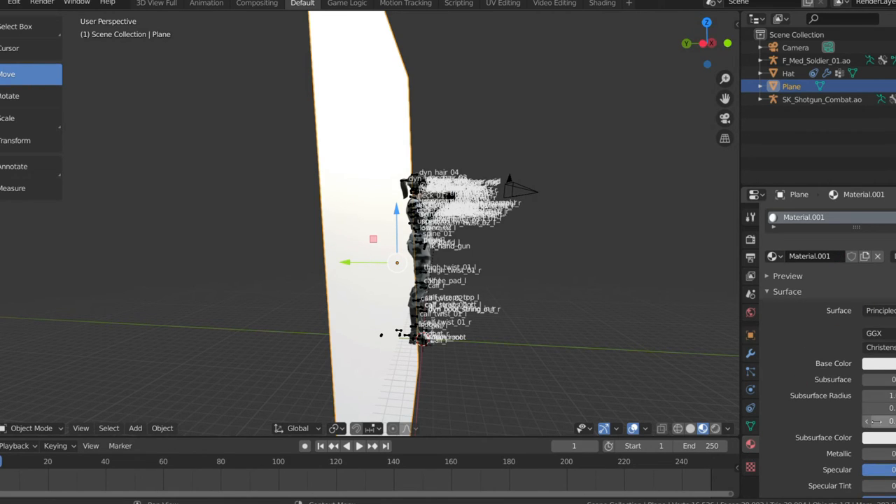
left_click(884, 363)
left_click(881, 215)
left_click_drag(881, 215, 889, 180)
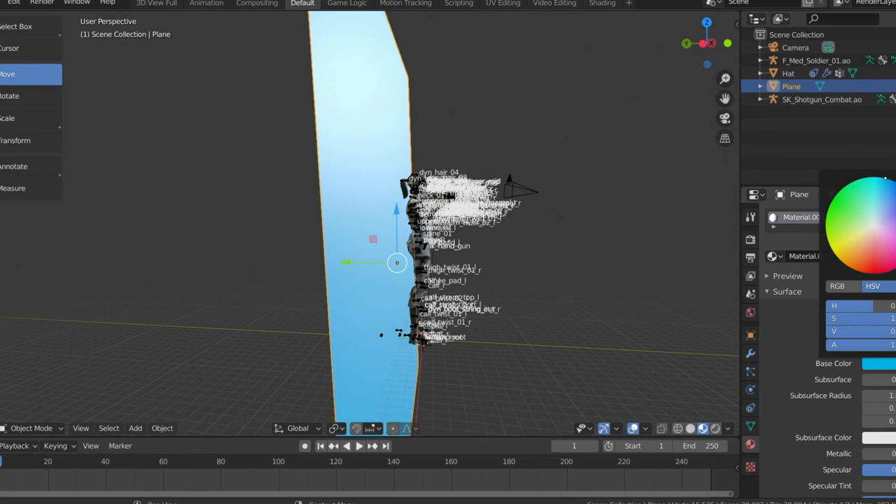
Step: Start rendering the character against the blue backdrop, check the partial image and close the render window
left_click(42, 3)
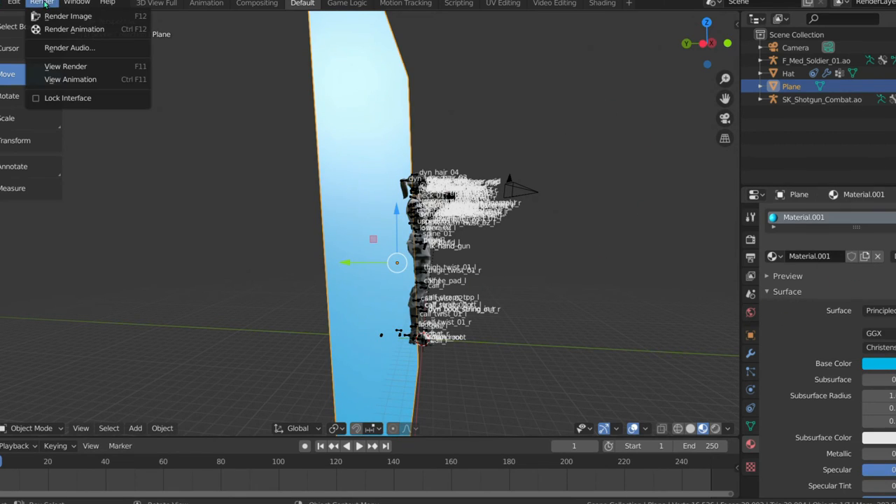
left_click(50, 12)
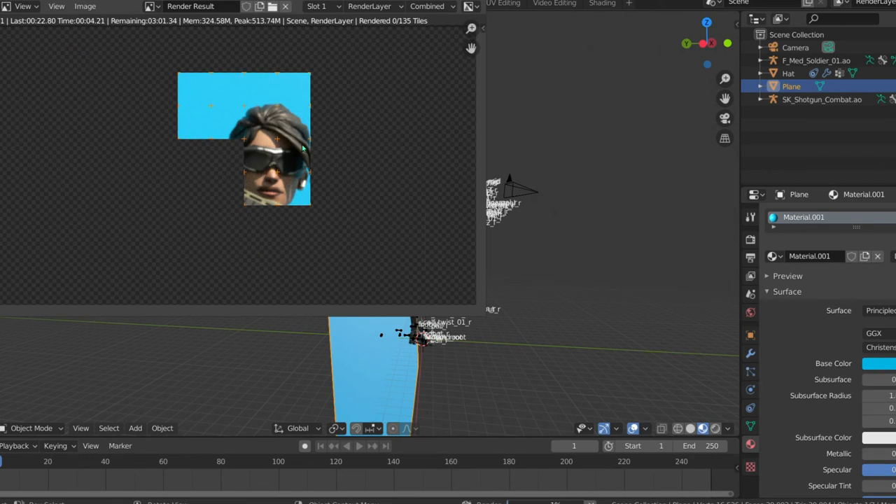
scroll(301, 147, "down", 3)
scroll(297, 144, "up", 5)
scroll(298, 143, "down", 2)
scroll(294, 140, "down", 4)
scroll(253, 149, "up", 3)
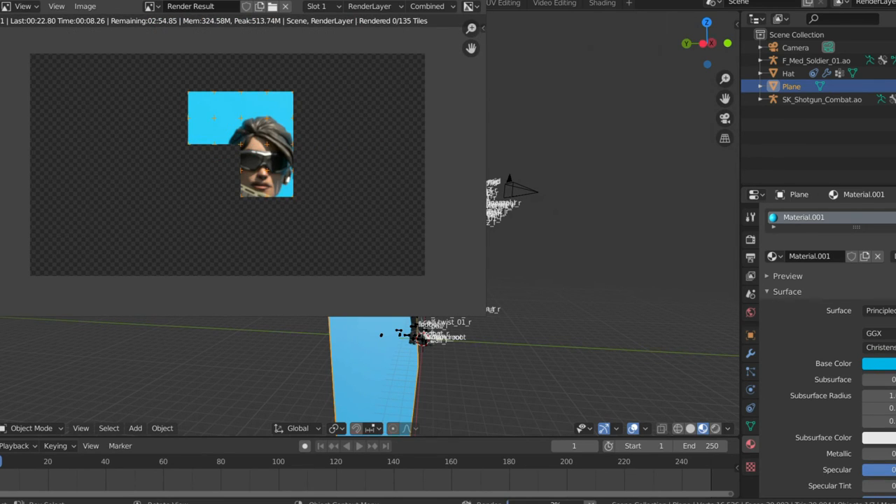
left_click(475, 1)
Step: Rotate the backdrop plane about the Y axis until its edges are level with the ground
left_click_drag(713, 45, 695, 45)
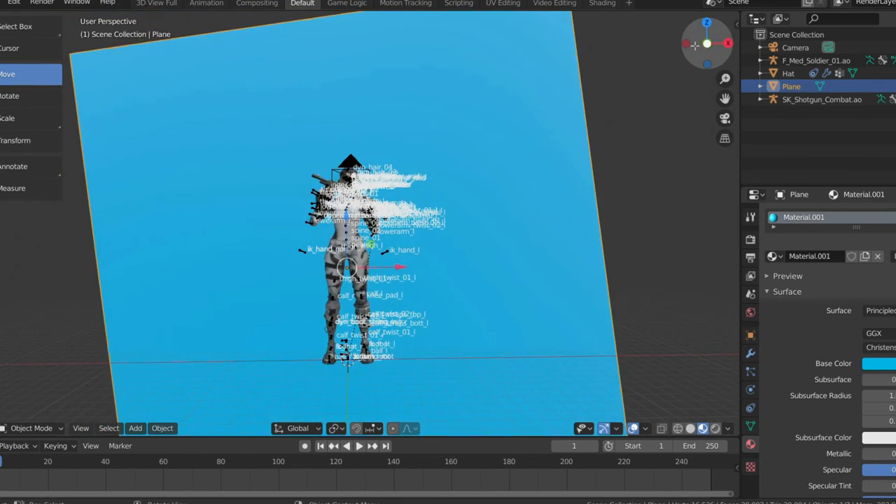
scroll(355, 259, "down", 2)
key("shift+space")
key("r")
left_click_drag(400, 260, 396, 271)
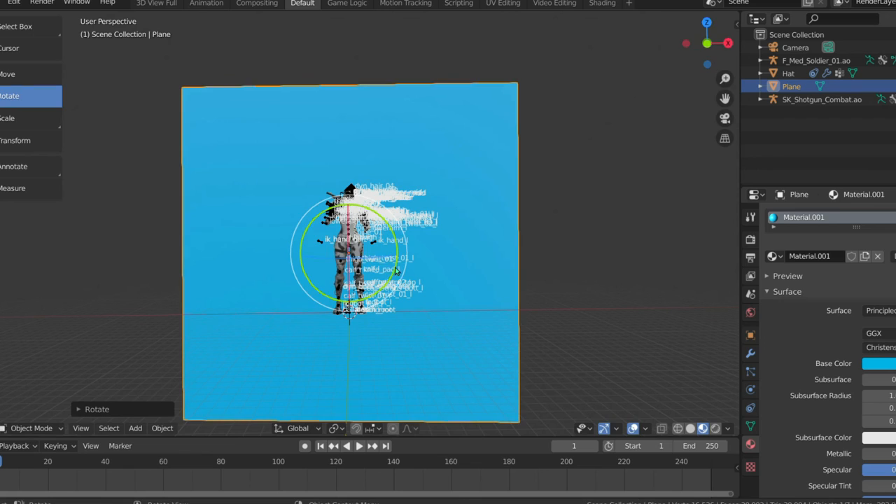
left_click(24, 77)
Step: Examine the posed character, the shotgun and the blue backdrop from the front and from both sides
scroll(592, 208, "up", 5)
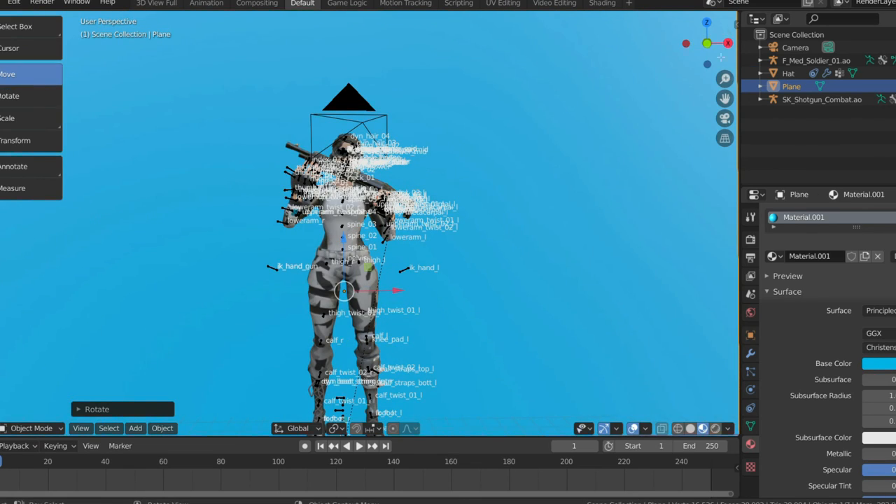
left_click_drag(719, 56, 616, 60)
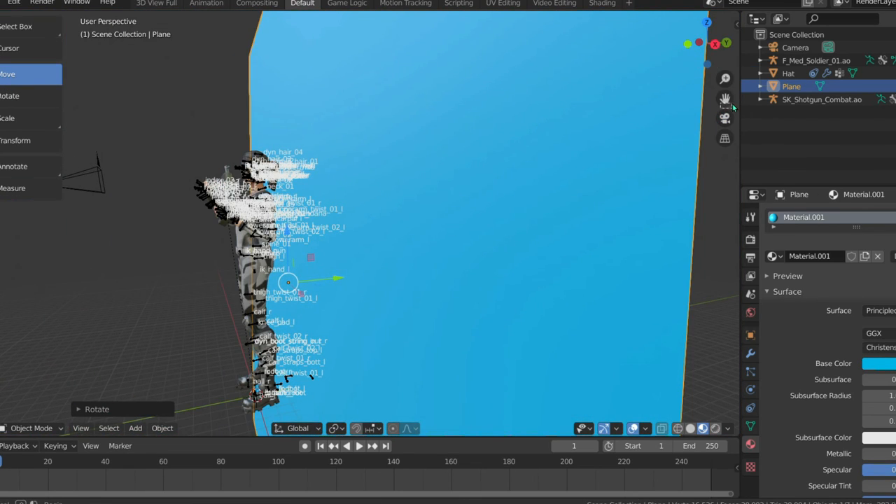
left_click_drag(356, 127, 355, 126)
left_click_drag(693, 53, 782, 54)
left_click_drag(710, 28, 710, 36)
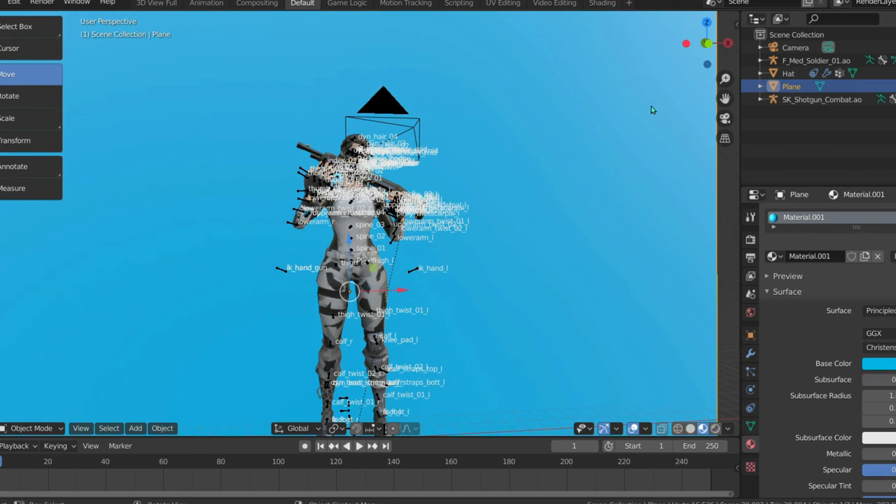
scroll(707, 109, "up", 3)
scroll(709, 107, "up", 2)
scroll(715, 120, "down", 4)
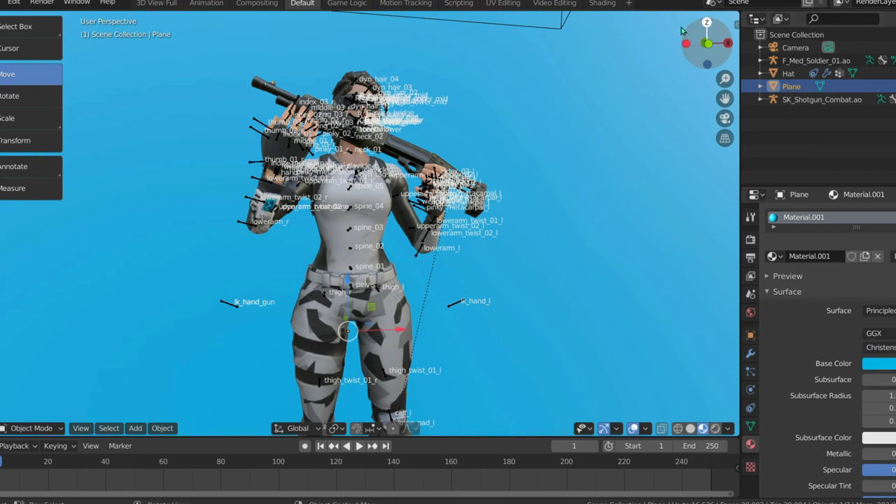
scroll(616, 135, "up", 3)
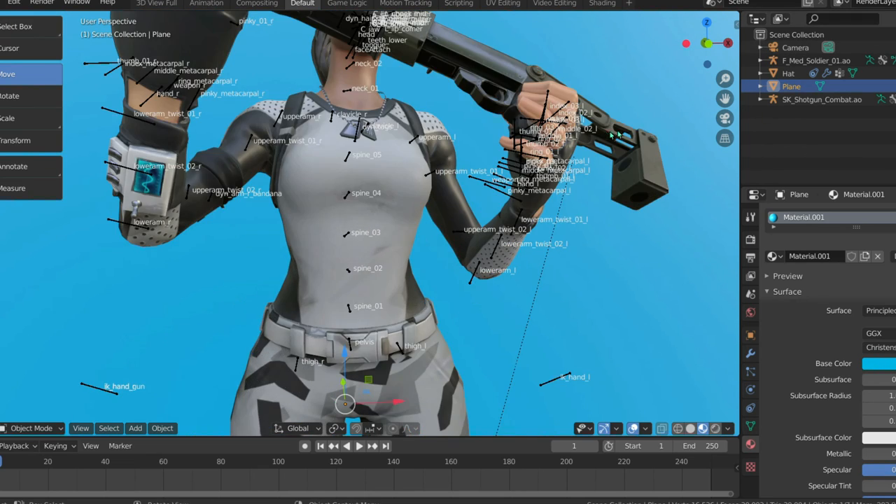
middle_click_drag(717, 102, 661, 214, "shift")
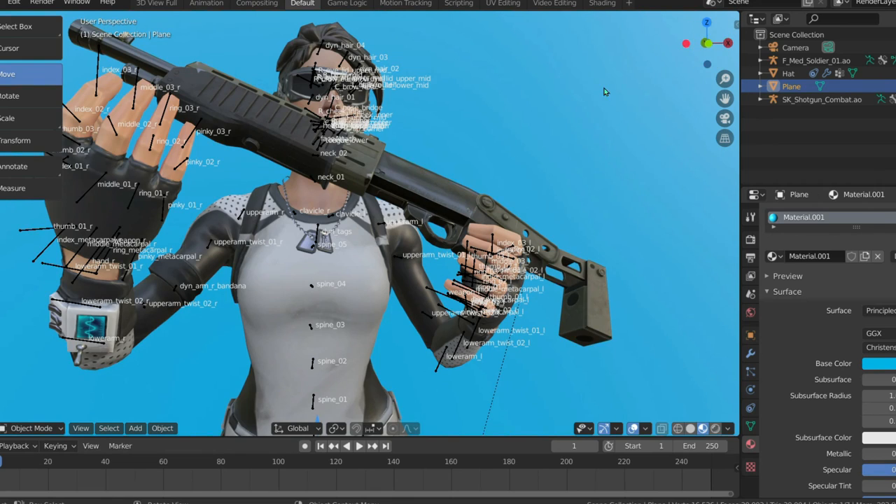
scroll(603, 90, "down", 7)
scroll(527, 149, "up", 4)
middle_click_drag(553, 145, 624, 147)
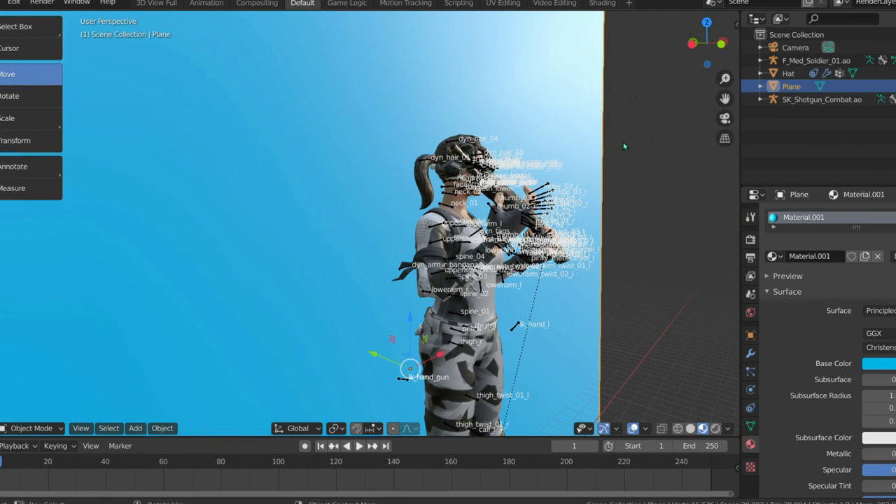
Step: Delete the blue backdrop plane
right_click(434, 209)
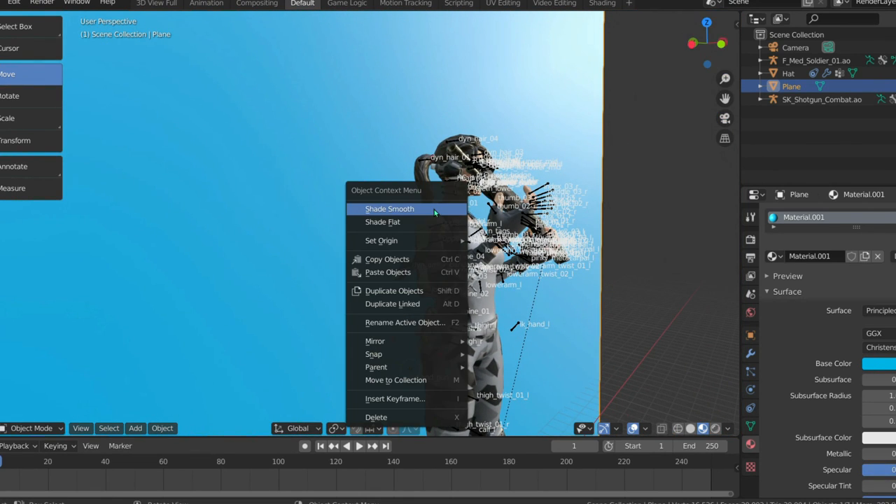
left_click(385, 418)
right_click(452, 303)
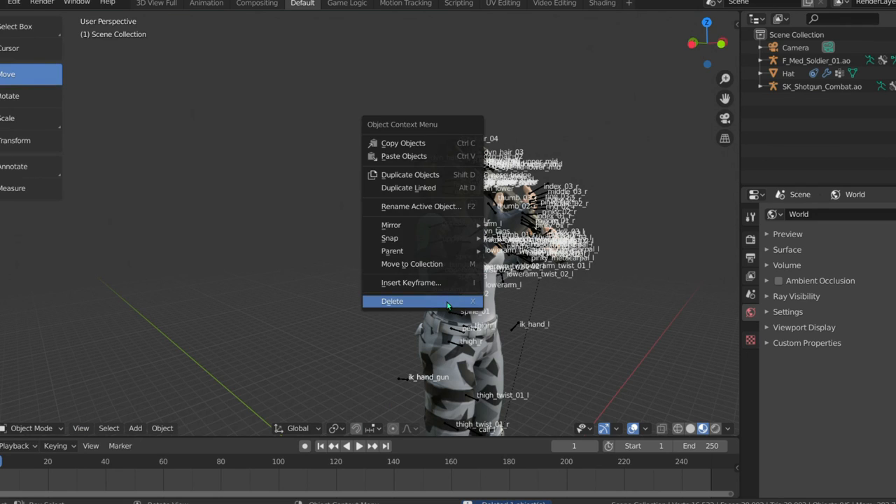
left_click(448, 302)
Step: Delete the F_Med_Soldier_01 armature and the character's body mesh
left_click(460, 231)
right_click(461, 231)
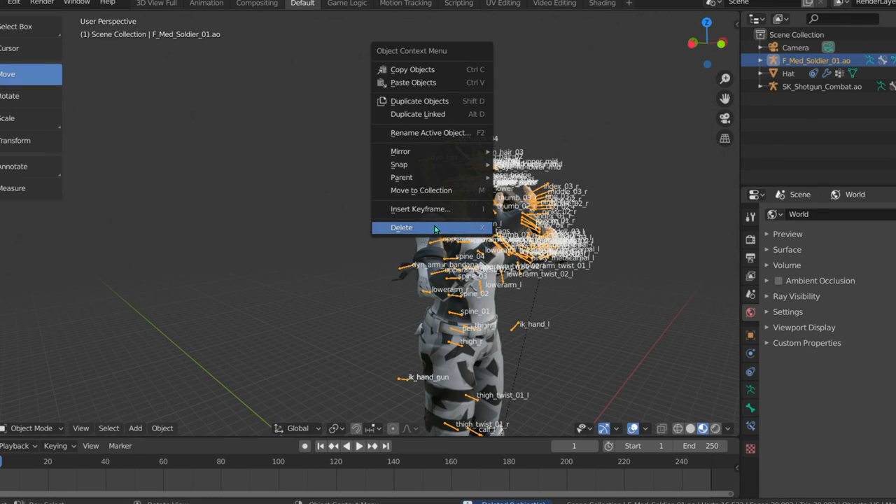
left_click(433, 229)
left_click(433, 242)
right_click(432, 242)
left_click(424, 244)
Step: Delete the shotgun mesh and the Hat object
left_click(506, 207)
right_click(505, 208)
left_click(470, 235)
left_click(470, 173)
right_click(470, 174)
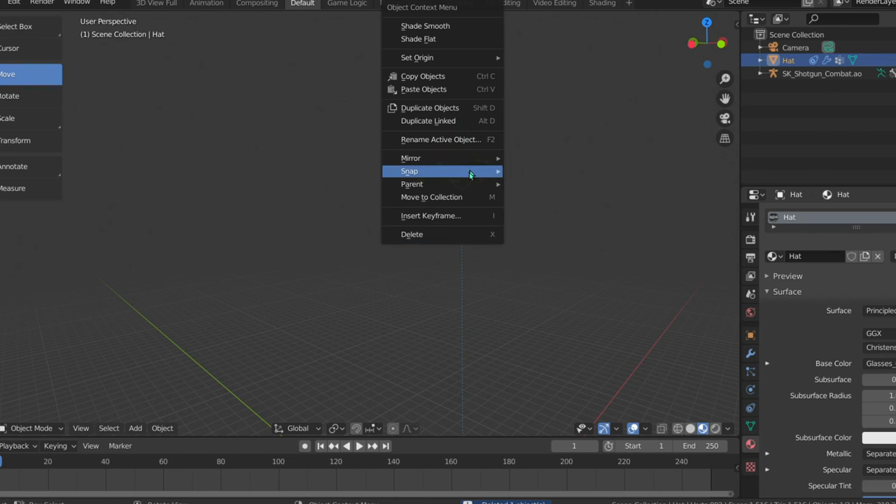
left_click(459, 234)
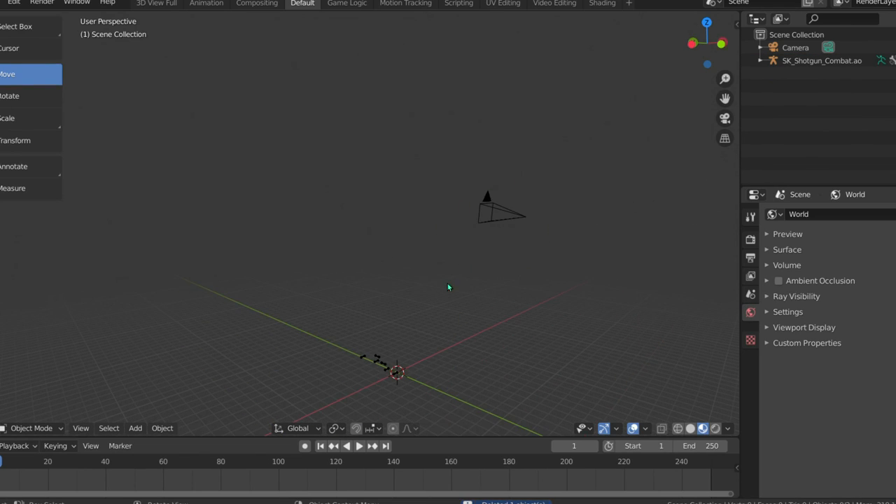
Step: Delete the SK_Shotgun_Combat armature and the camera to empty the scene
left_click(380, 365)
right_click(382, 365)
left_click(390, 365)
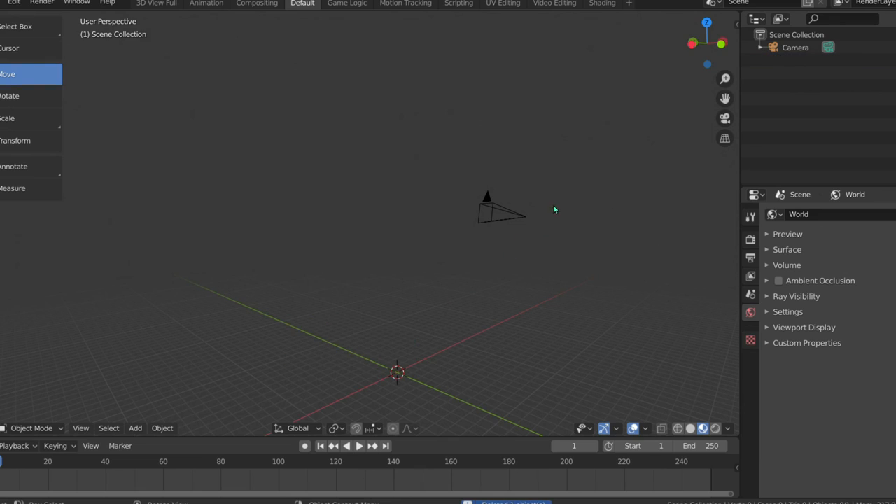
left_click(505, 202)
right_click(501, 220)
left_click(503, 214)
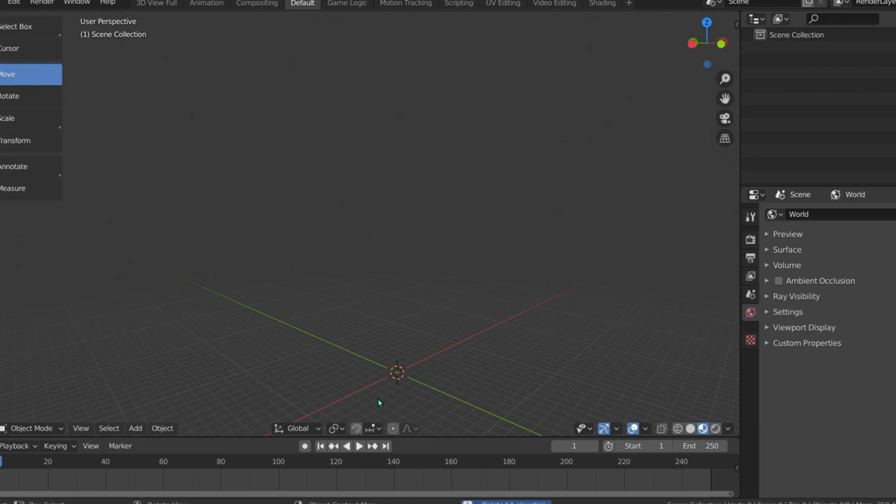